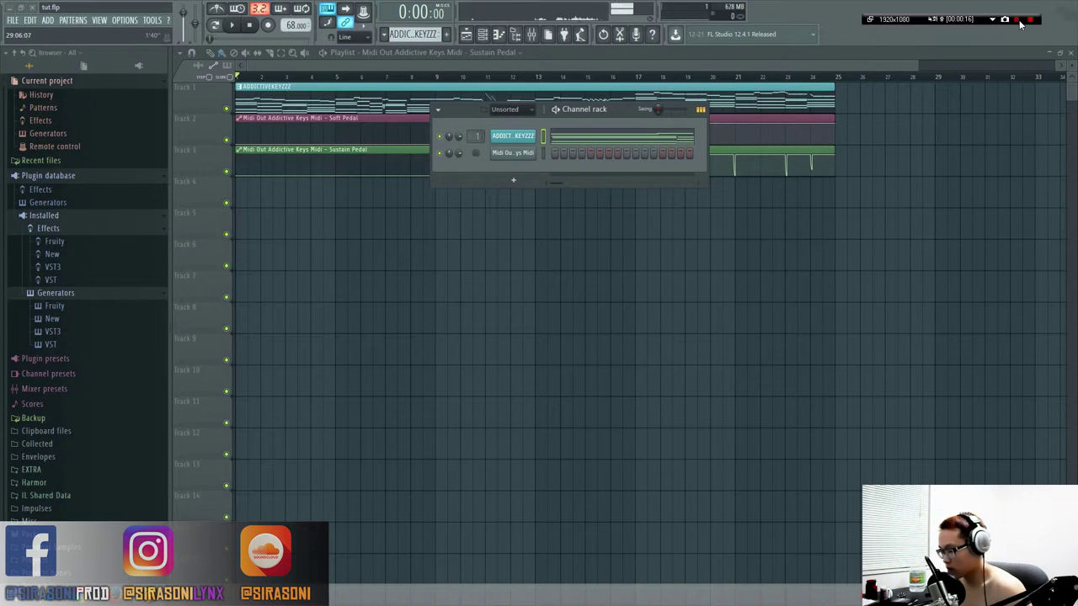
Open the Addictive Keys Studio Grand window, reposition it, and briefly play the song.
left_click(510, 135)
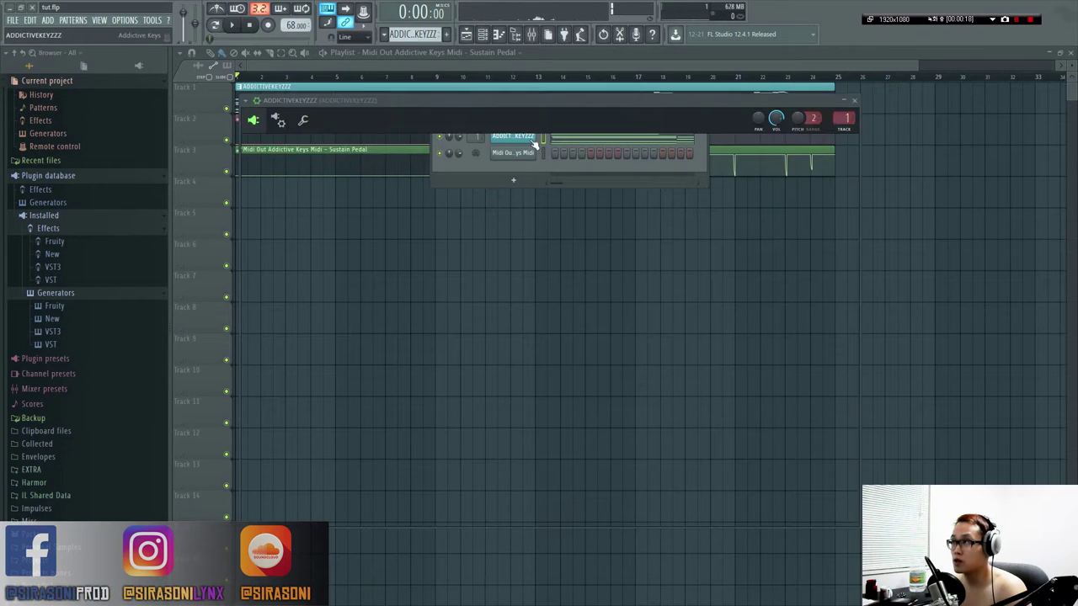
left_click_drag(480, 101, 528, 96)
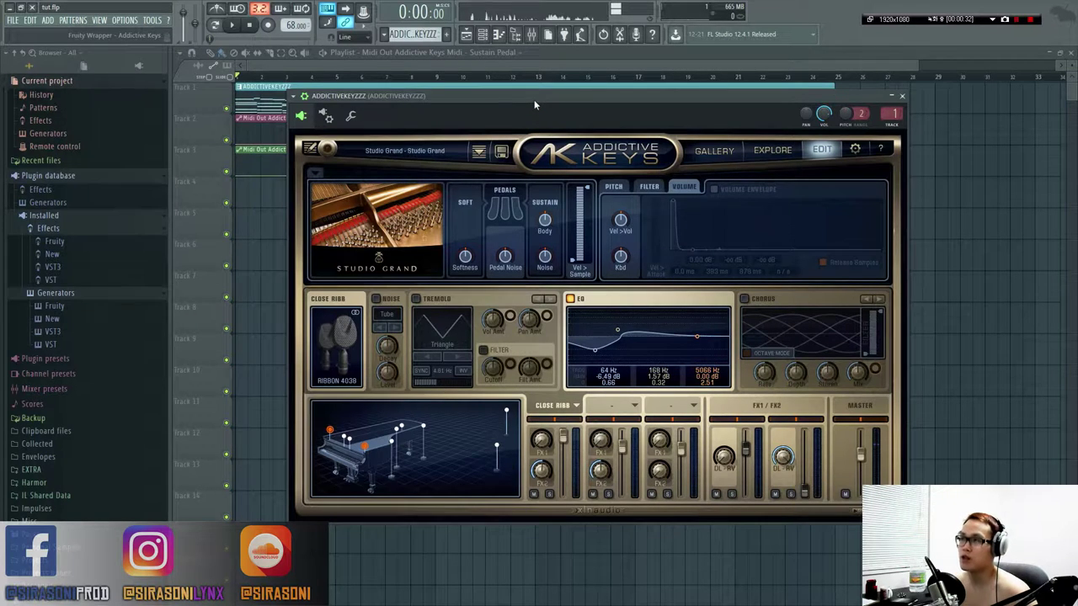
left_click_drag(534, 100, 539, 113)
key("space")
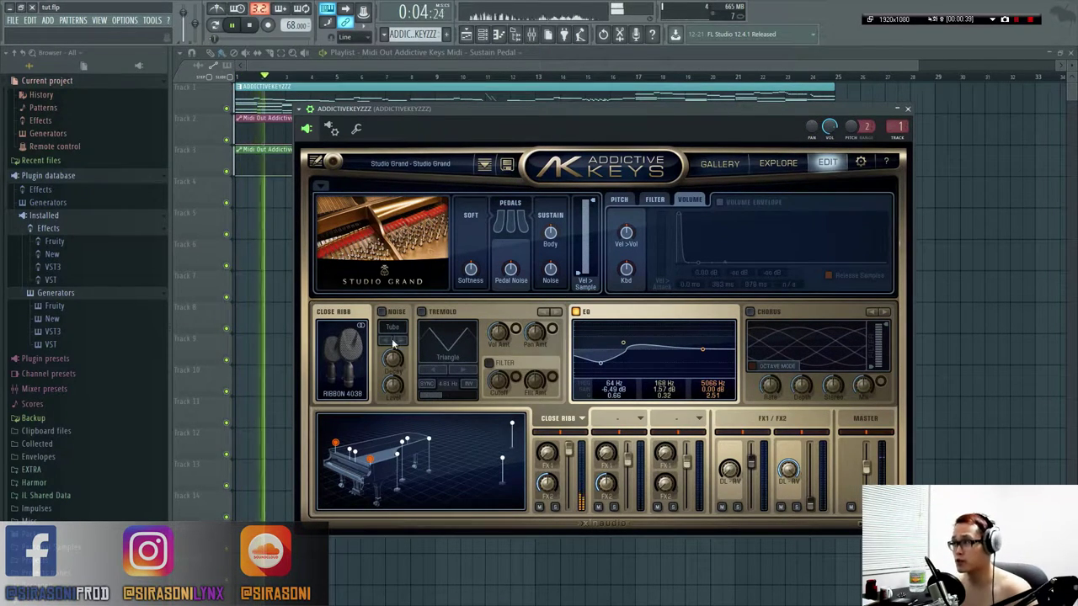
key("space")
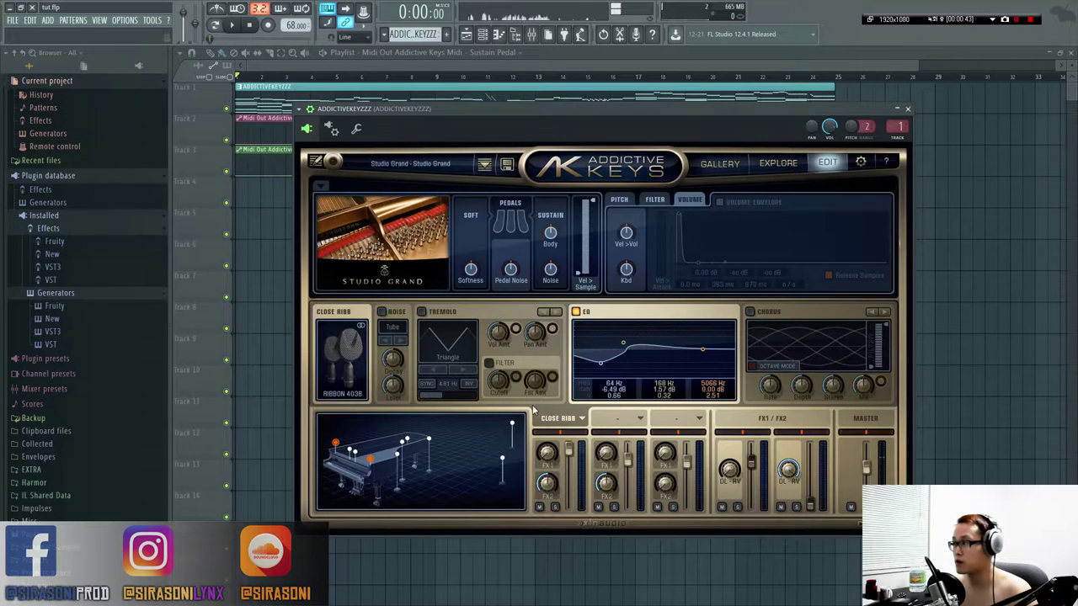
left_click(790, 470)
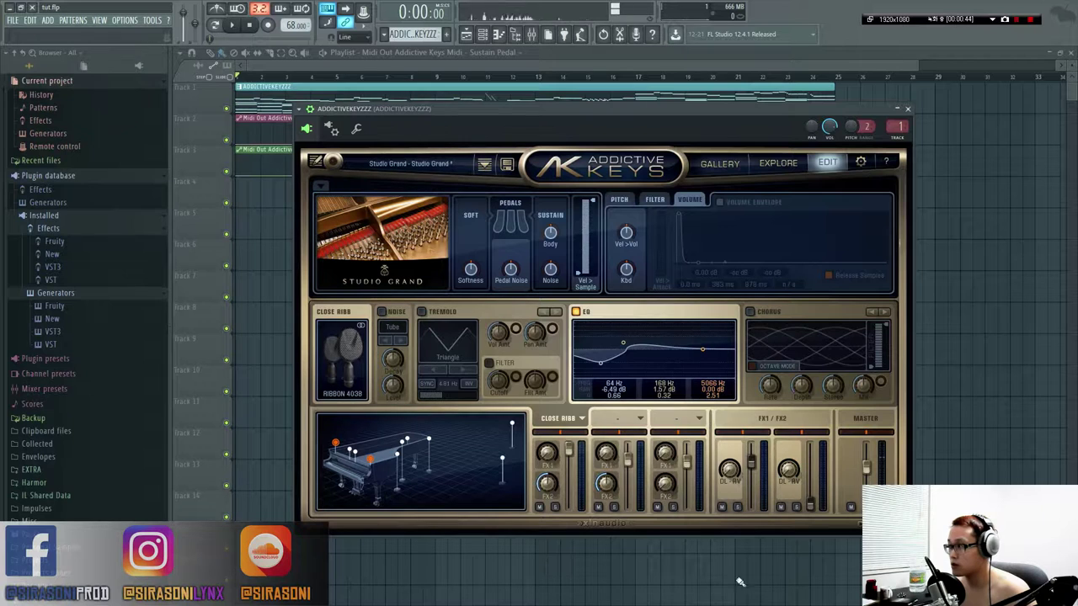
left_click(618, 428)
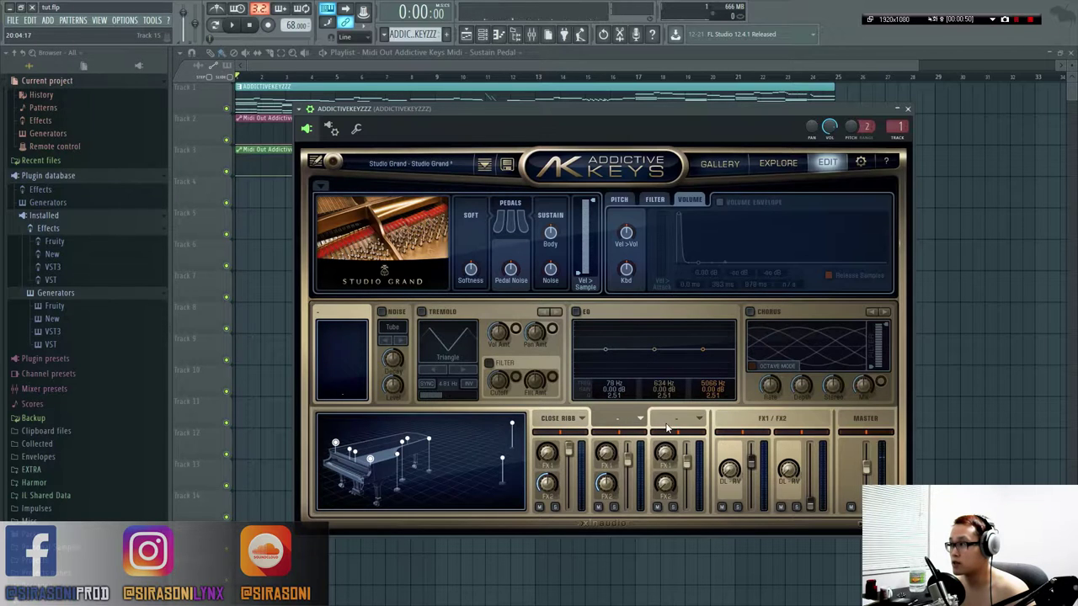
left_click(639, 423)
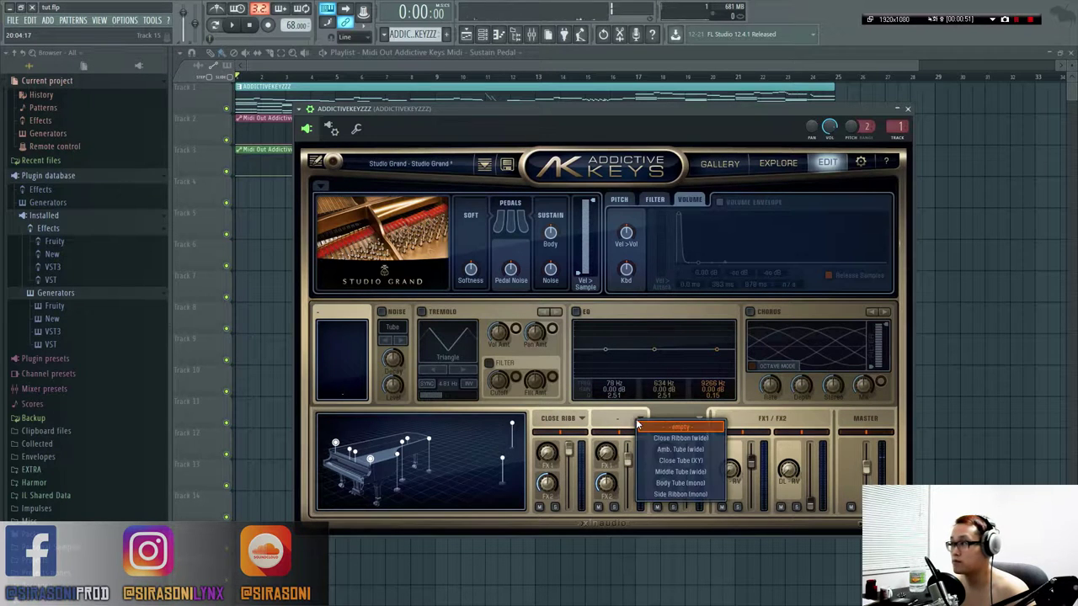
left_click(576, 345)
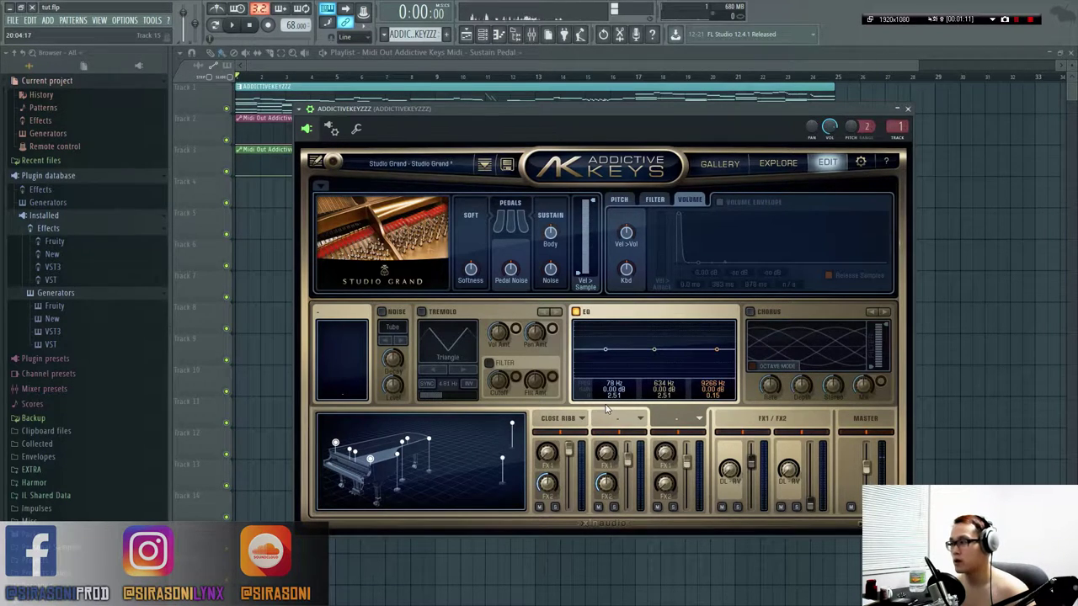
left_click(550, 421)
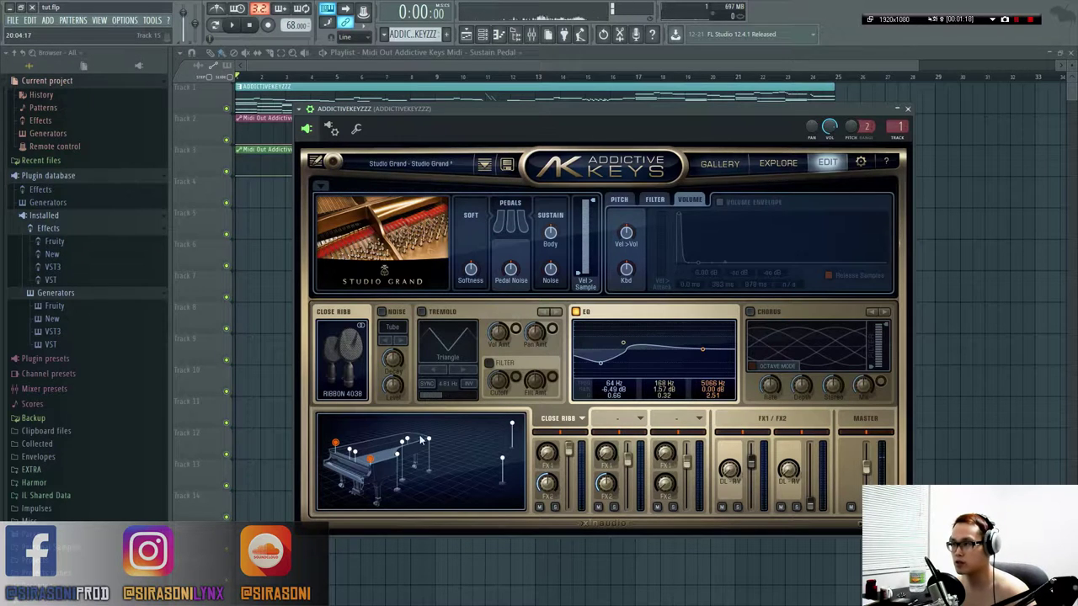
left_click(583, 418)
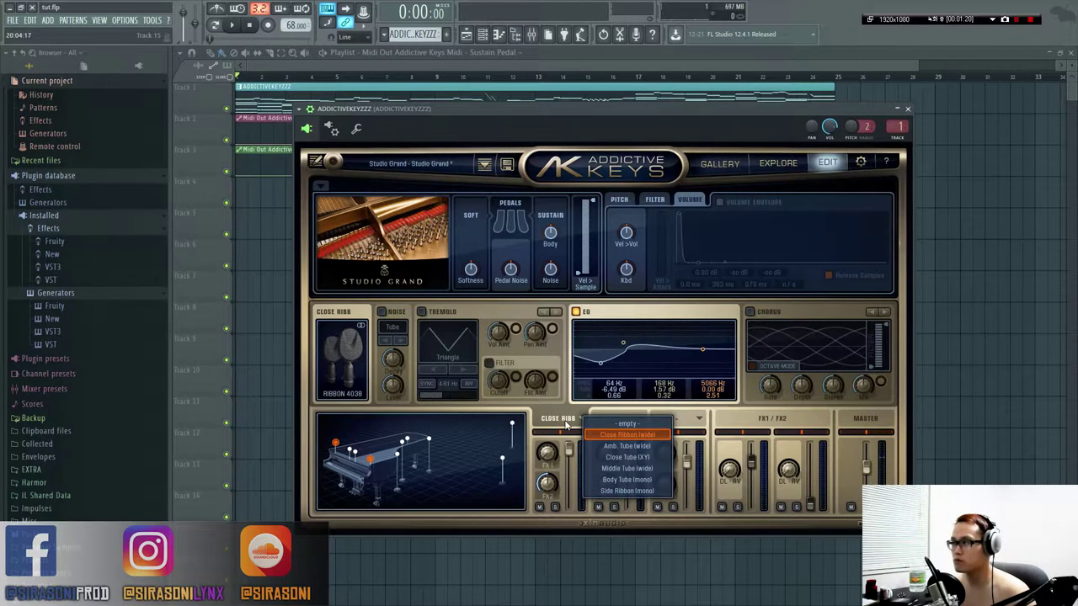
left_click(599, 435)
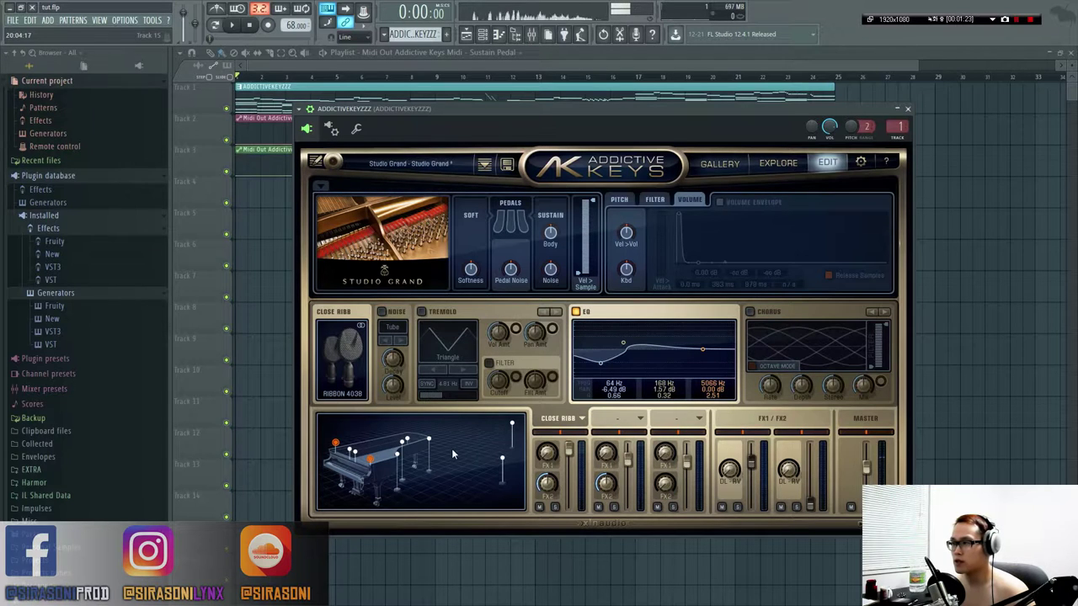
left_click(584, 420)
left_click(628, 460)
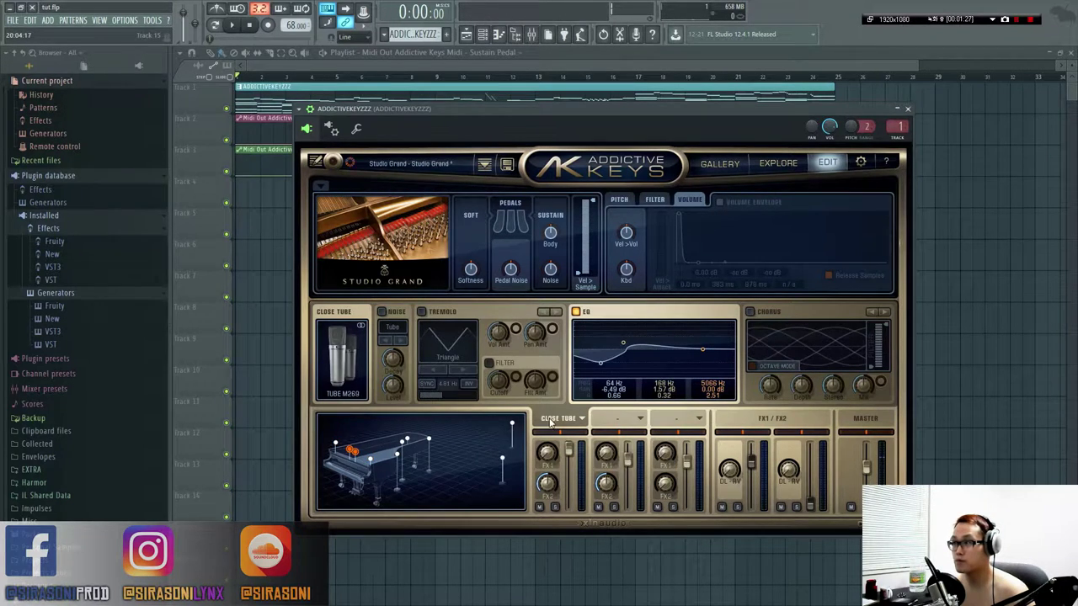
left_click(581, 418)
left_click(603, 444)
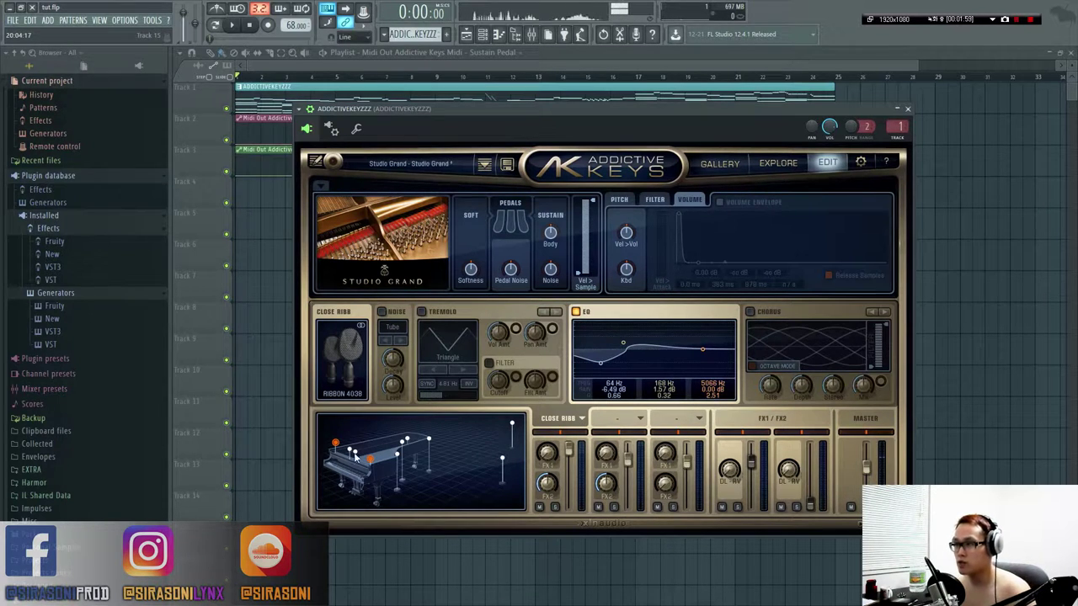
Compare the Tube M269 and Ribbon 4038 close mics, keeping the Ribbon 4038.
left_click(580, 419)
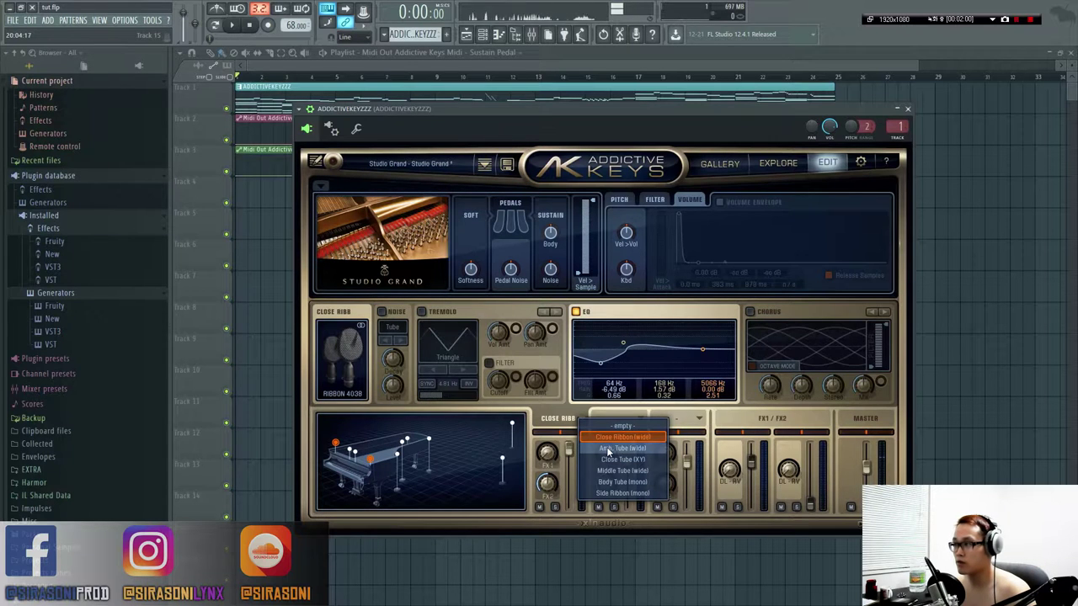
left_click(605, 436)
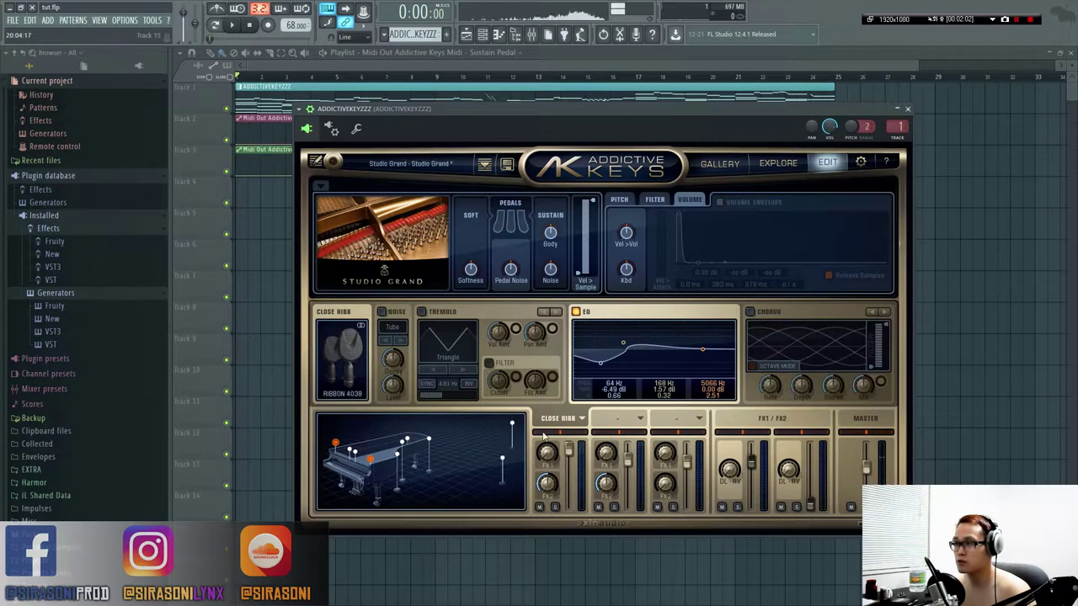
key("space")
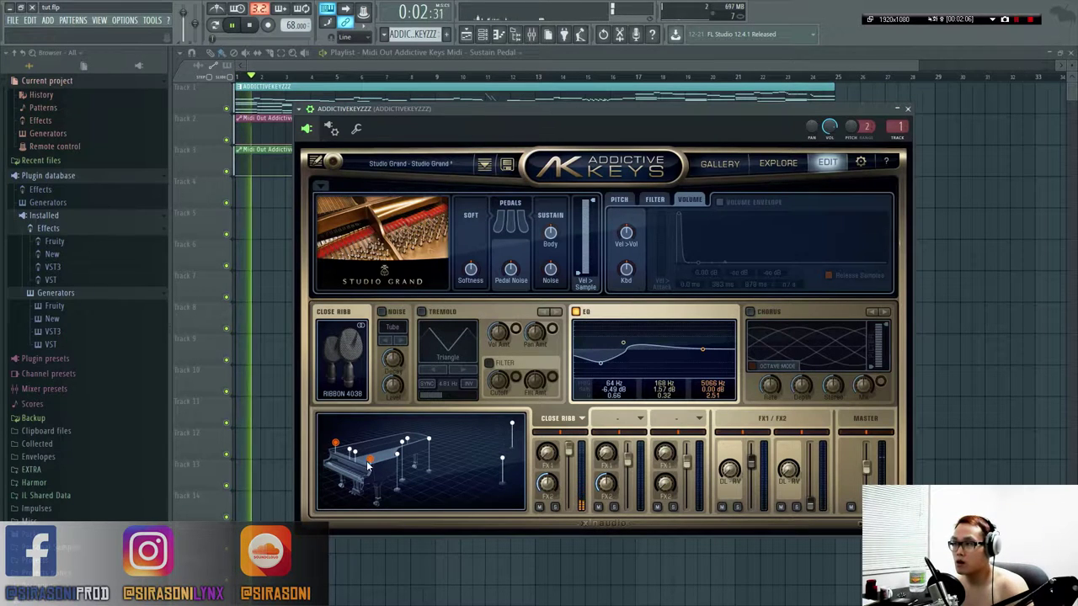
key("space")
left_click(353, 453)
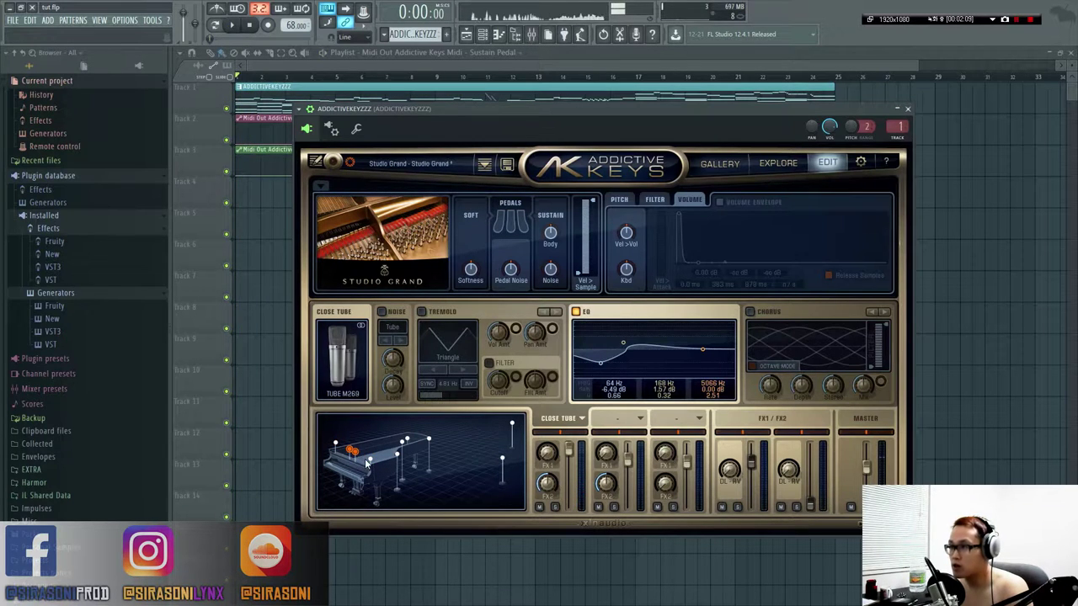
left_click(371, 461)
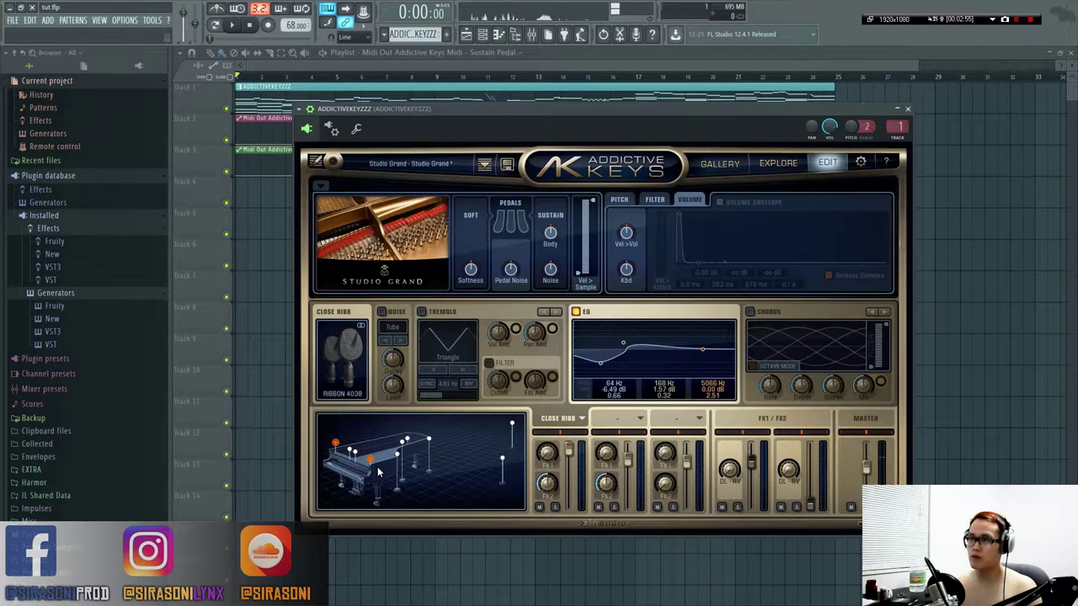
Lower the Addictive Keys master level to -0.9 dB during playback.
key("space")
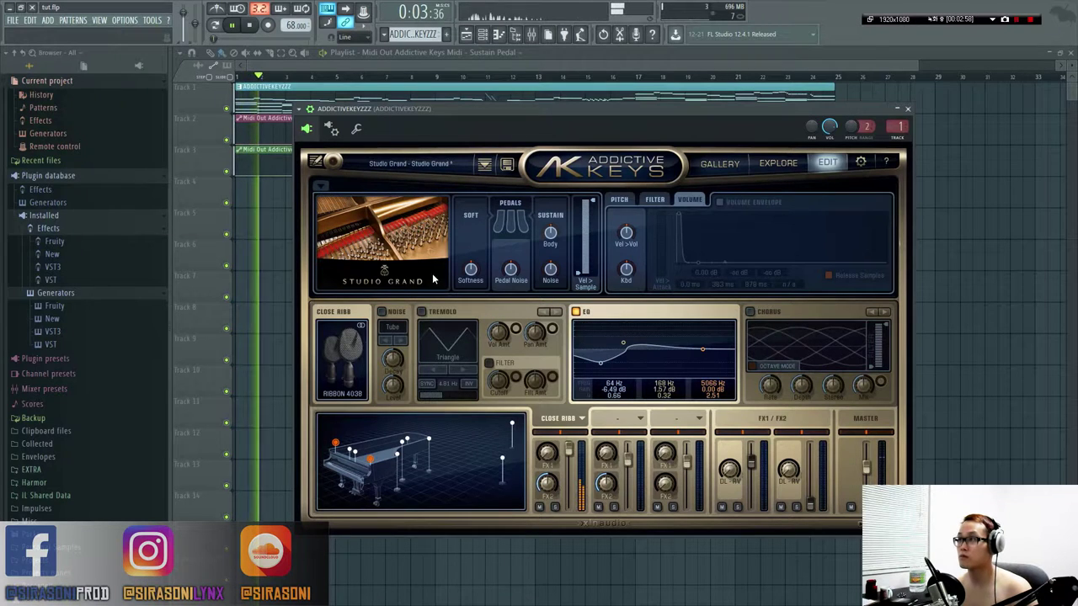
left_click(270, 243)
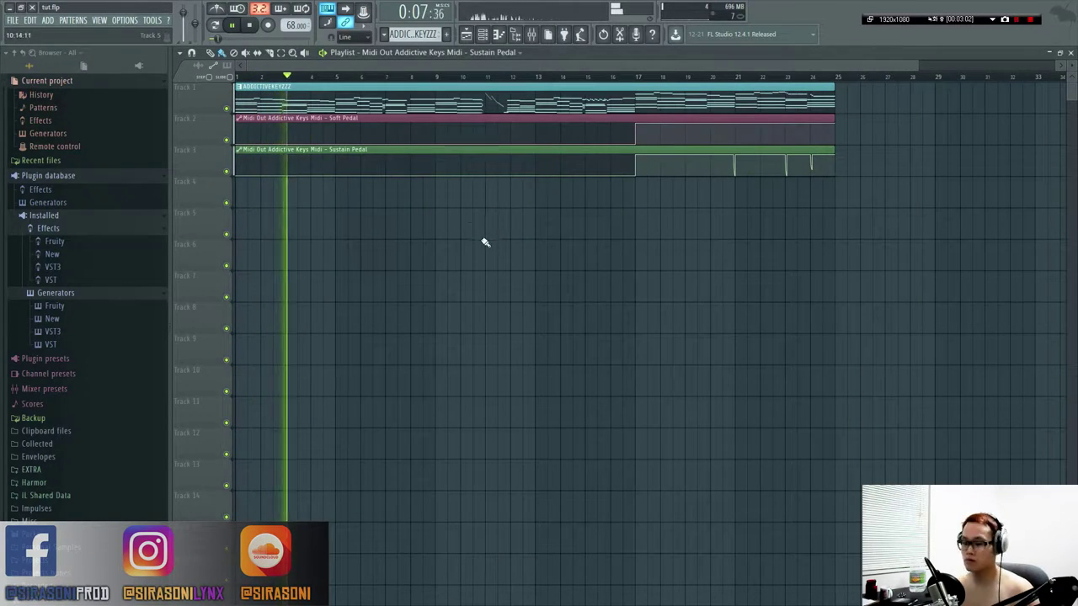
left_click(453, 167)
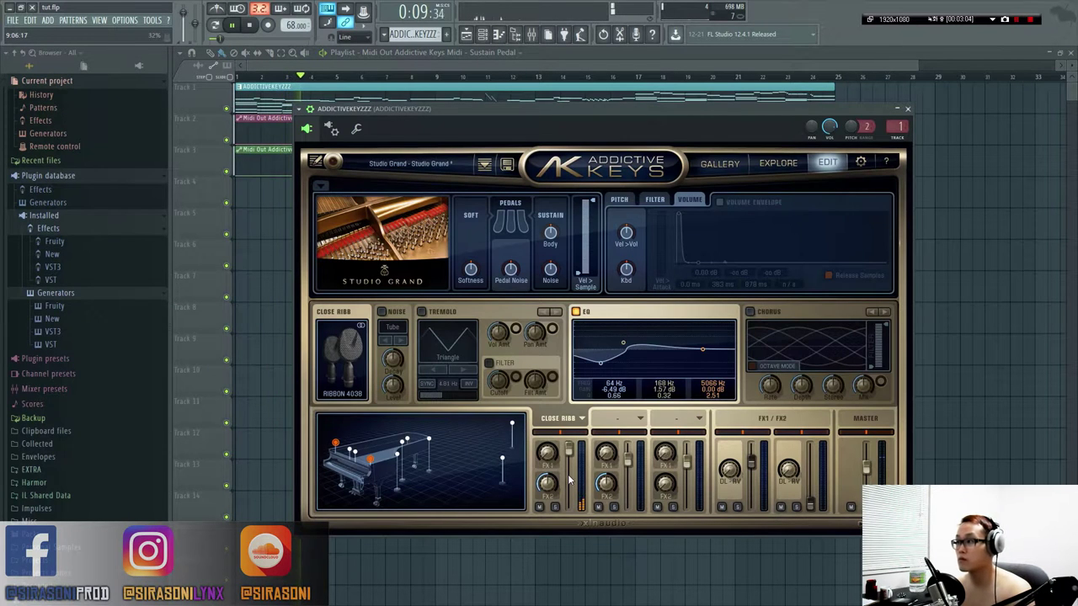
mouse_move(867, 466)
left_click_drag(868, 466, 867, 468)
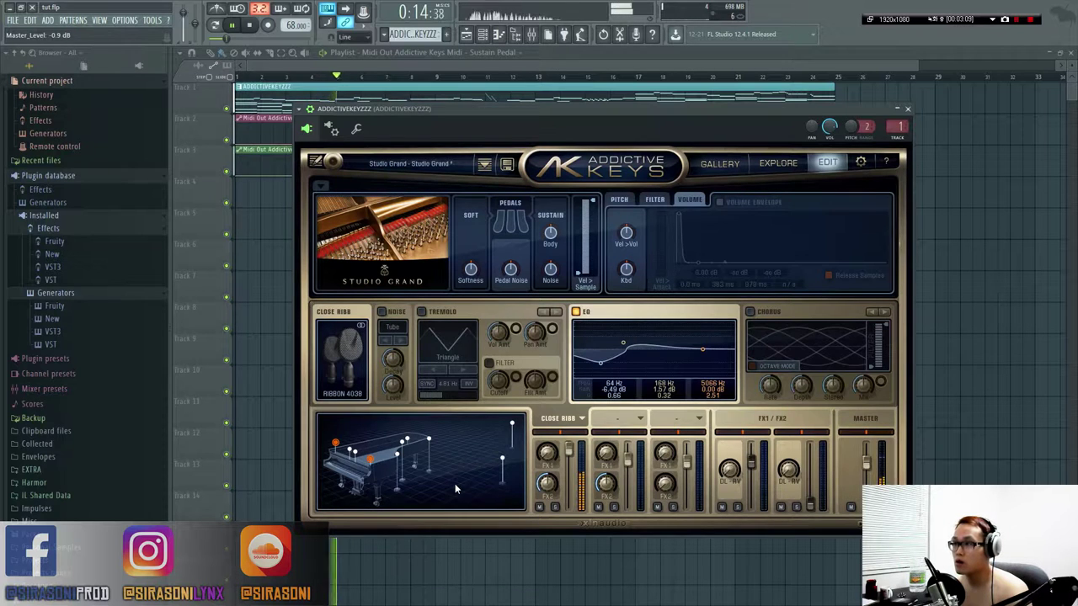
key("space")
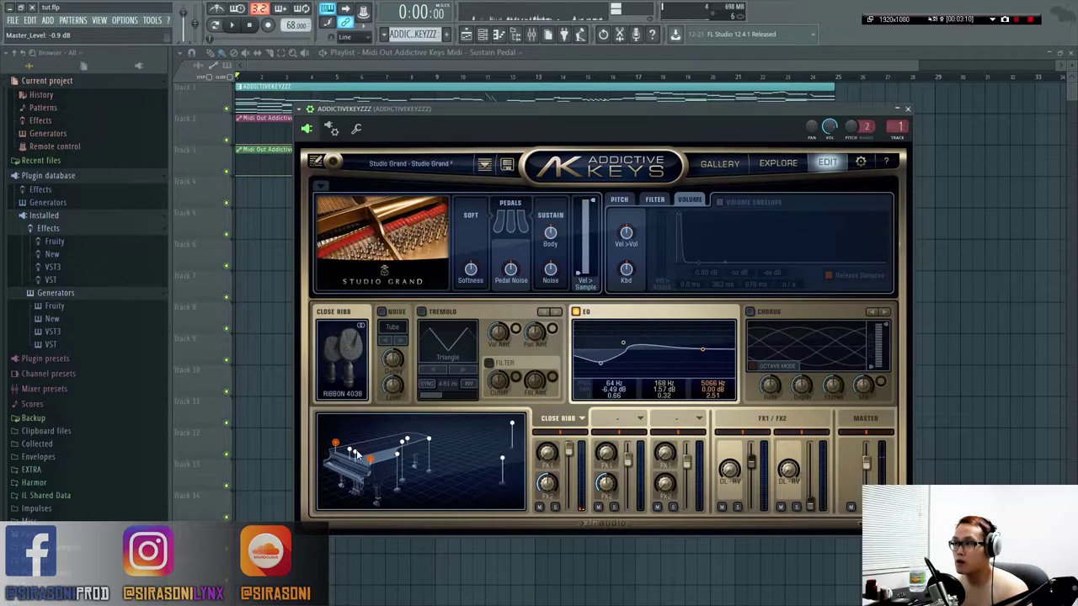
Switch the close mic to the Tube M269.
left_click(353, 452)
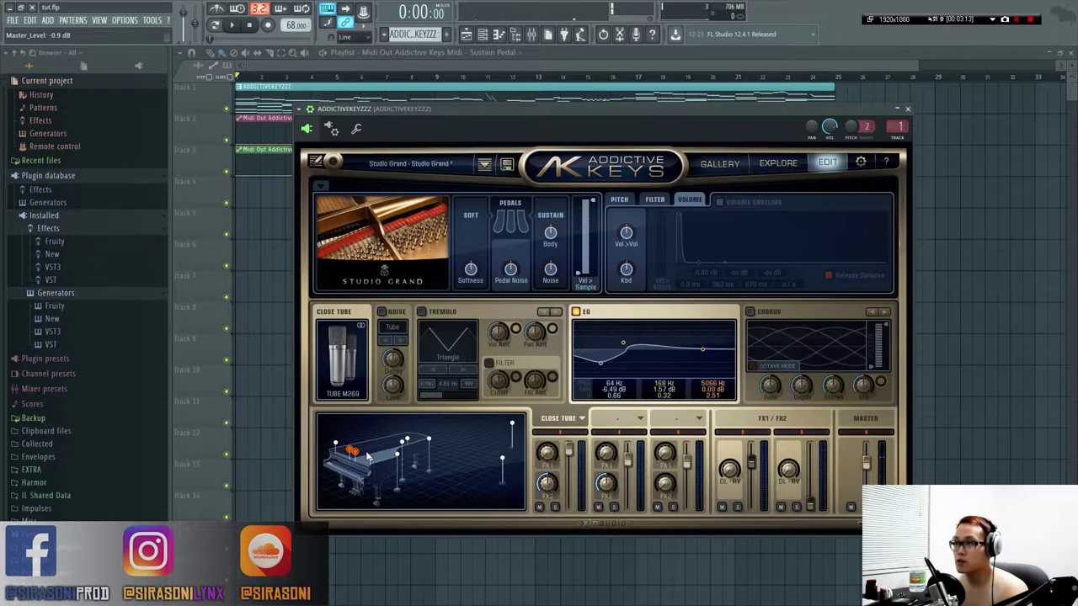
left_click(578, 419)
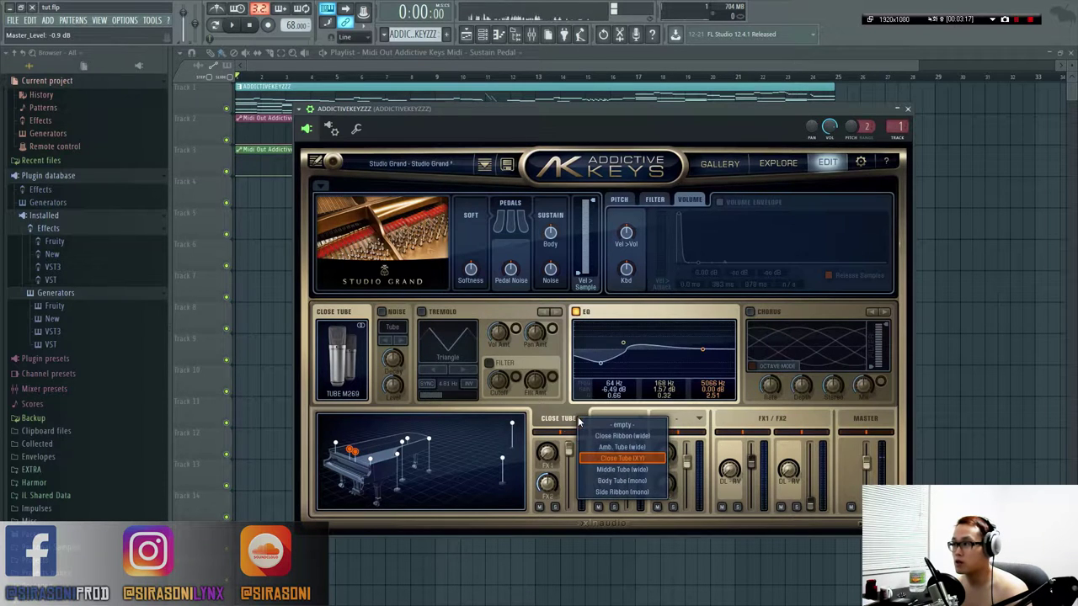
left_click(354, 462)
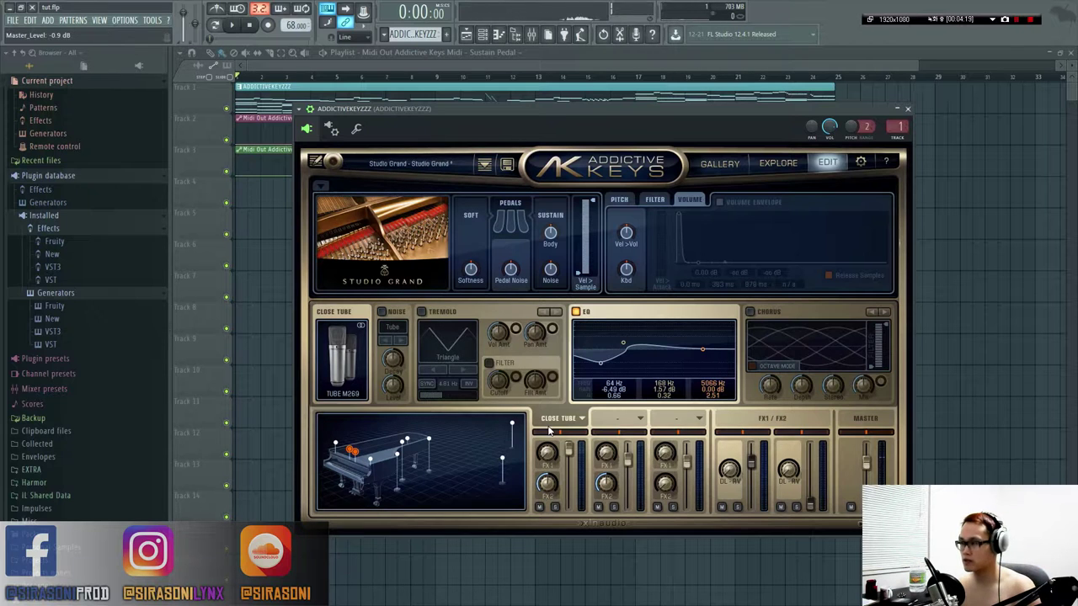
During playback, try Close Ribbon (wide) and then settle on Close Tube (XY).
key("space")
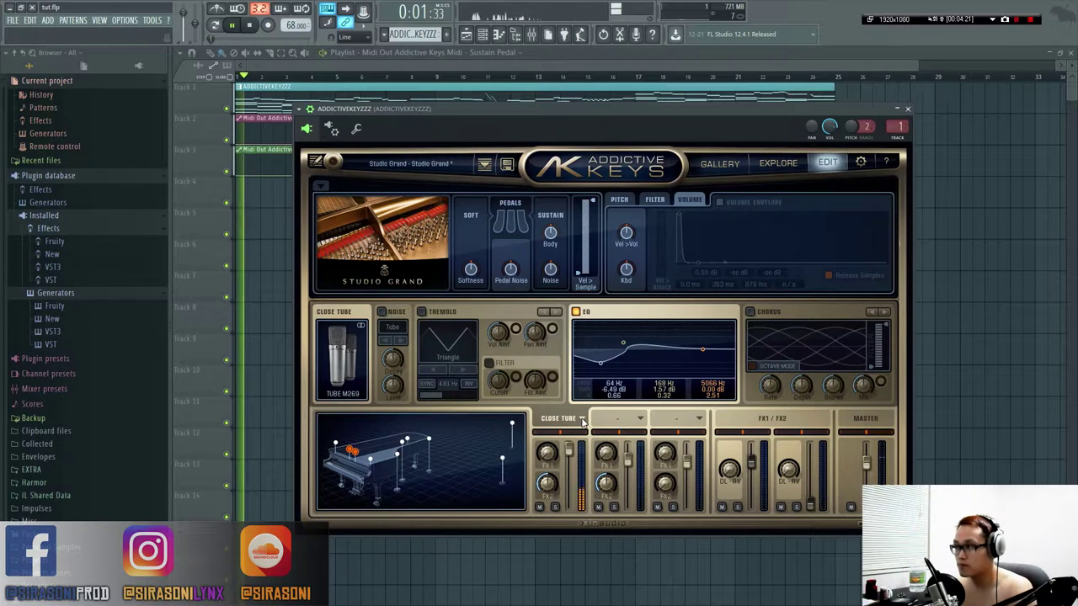
left_click(581, 419)
left_click(626, 437)
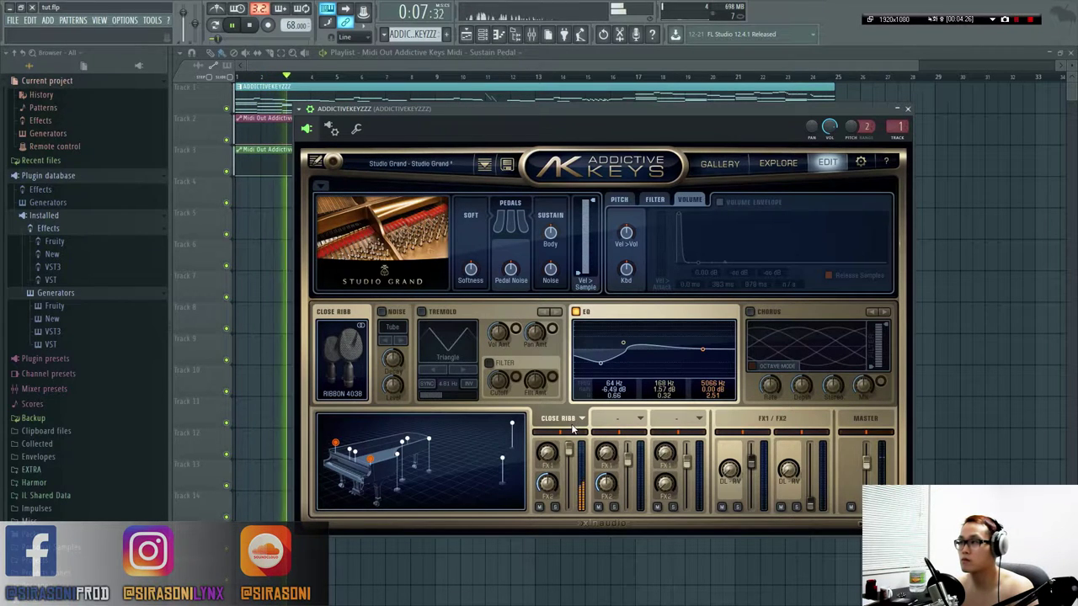
left_click(580, 420)
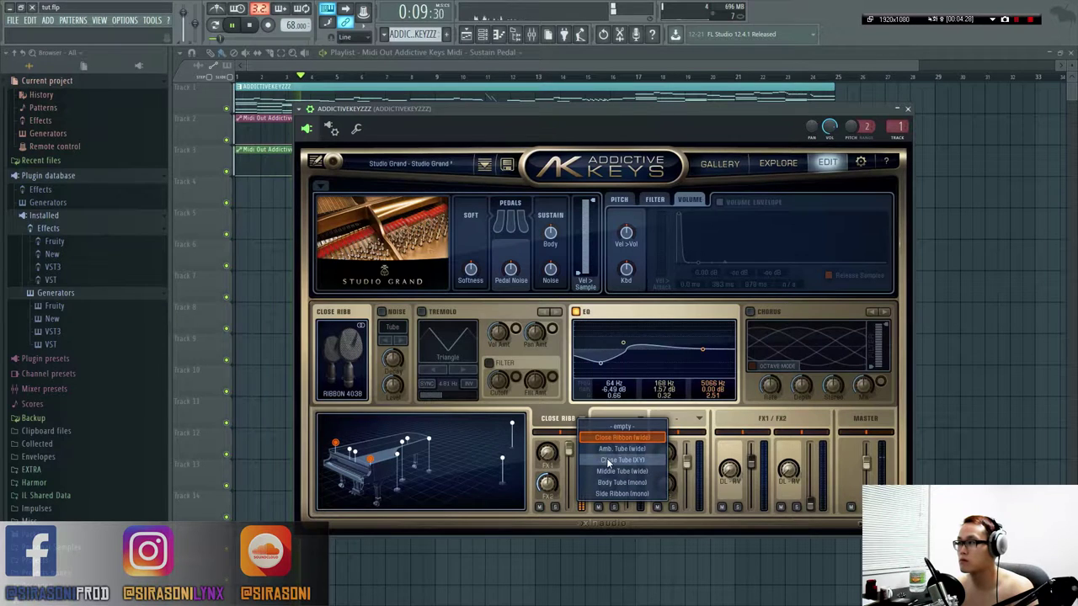
left_click(608, 462)
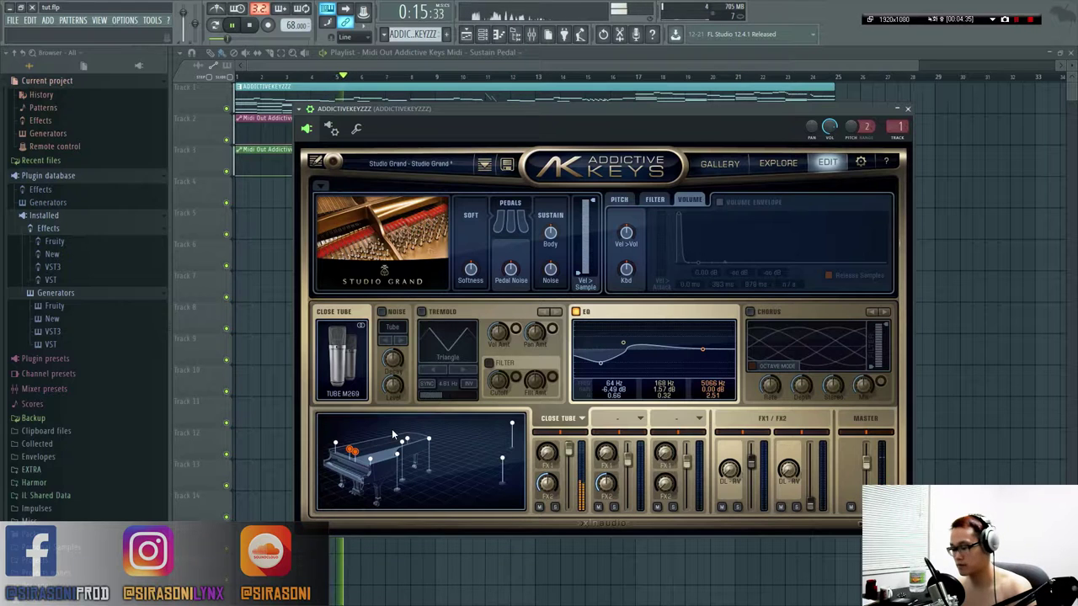
key("space")
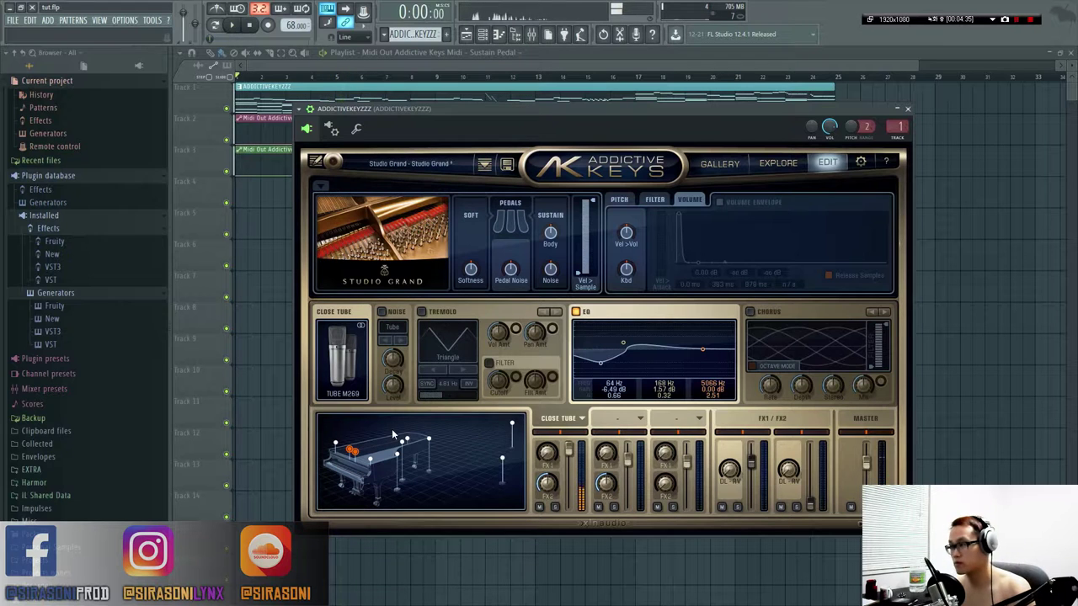
Set the first mic channel to Side Ribbon (Ribbon 6203) in the 3D mic view.
left_click(580, 419)
left_click(573, 419)
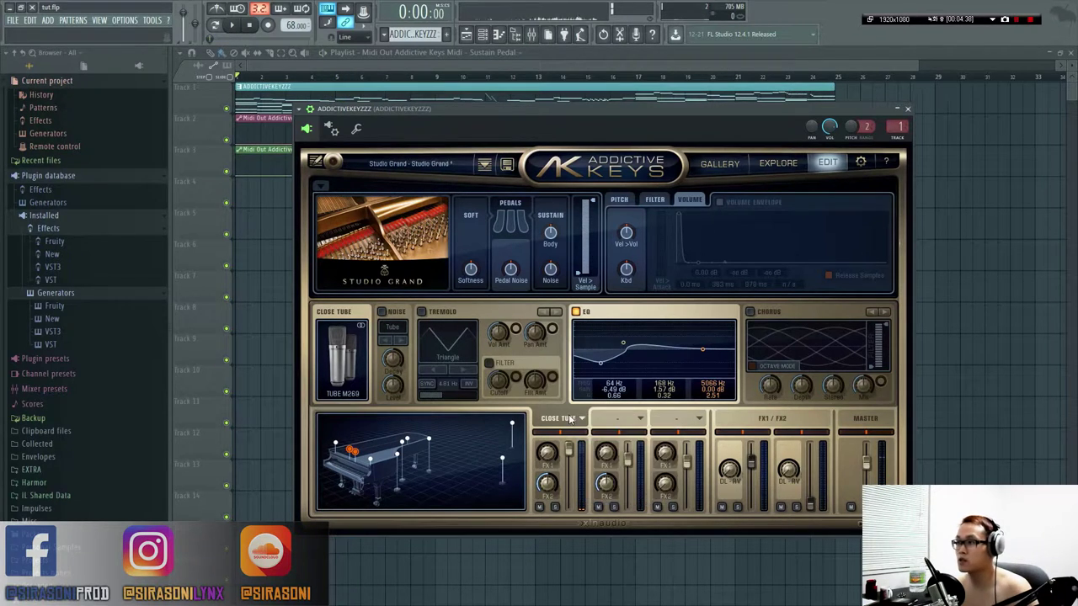
left_click(397, 455)
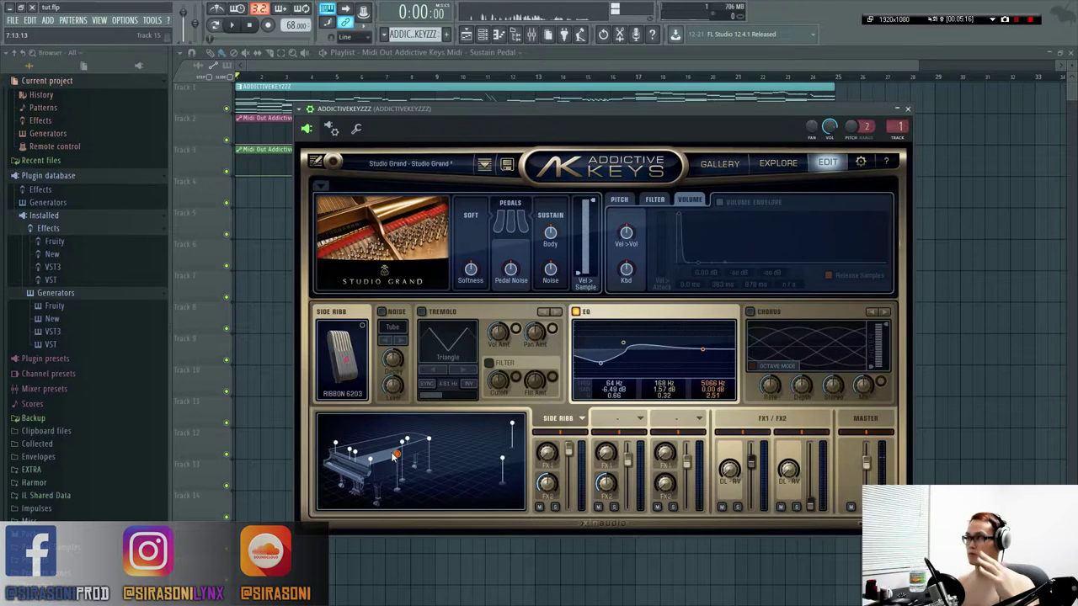
left_click(721, 164)
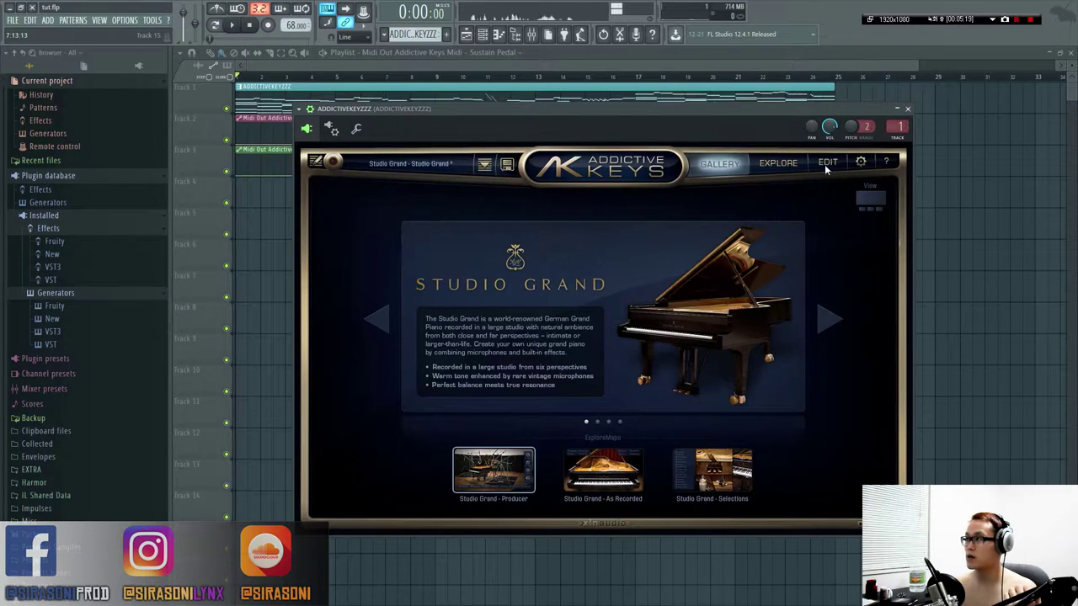
left_click(477, 479)
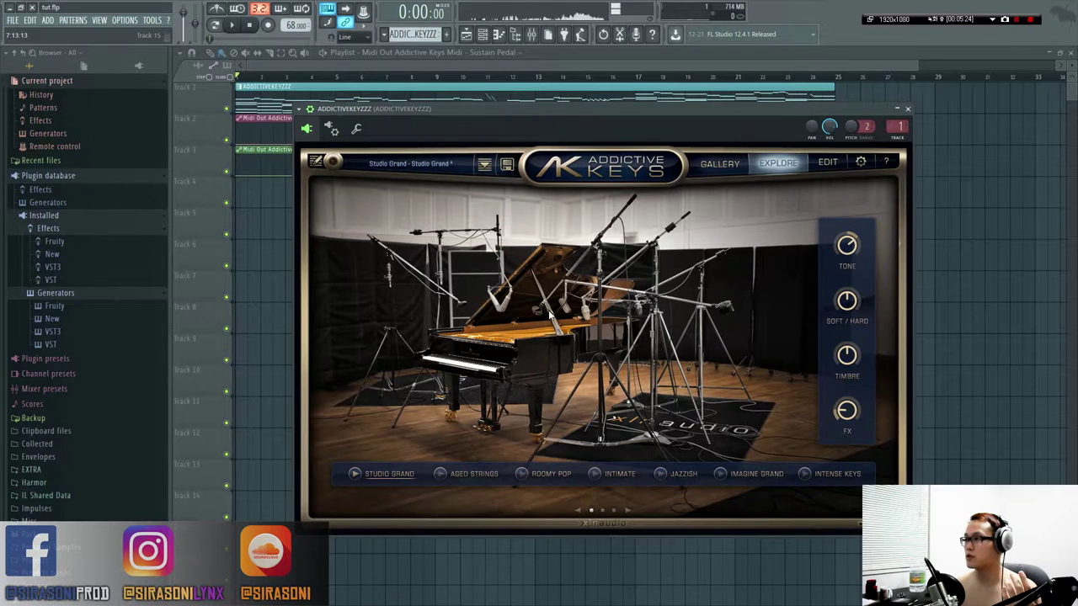
left_click(817, 165)
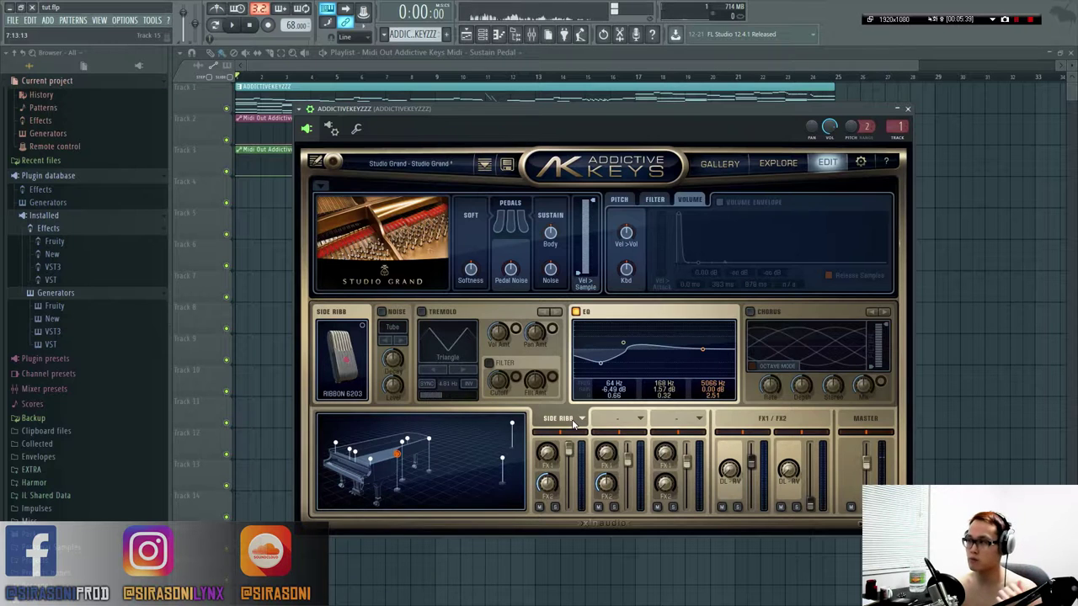
Switch the first mic channel to Mid Tube (Tube M250) while auditioning.
key("space")
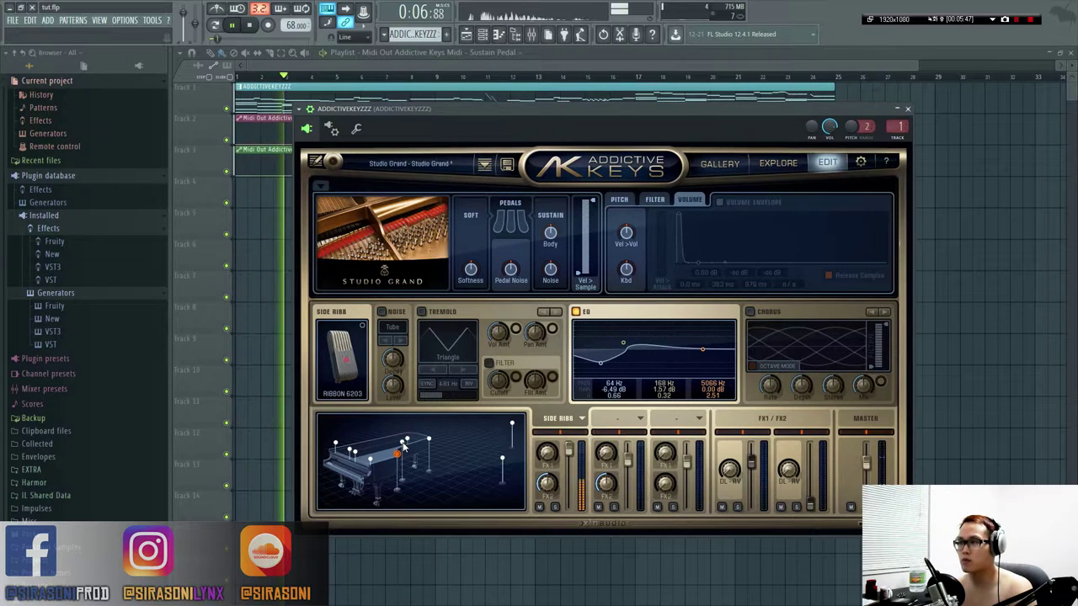
left_click(404, 441)
key("space")
left_click(578, 420)
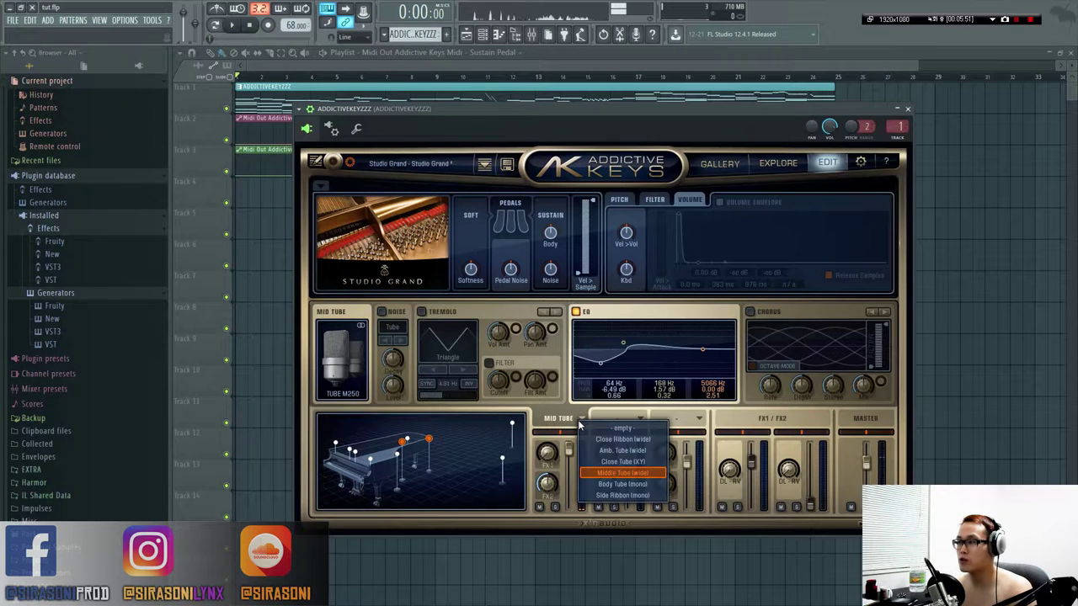
left_click(563, 420)
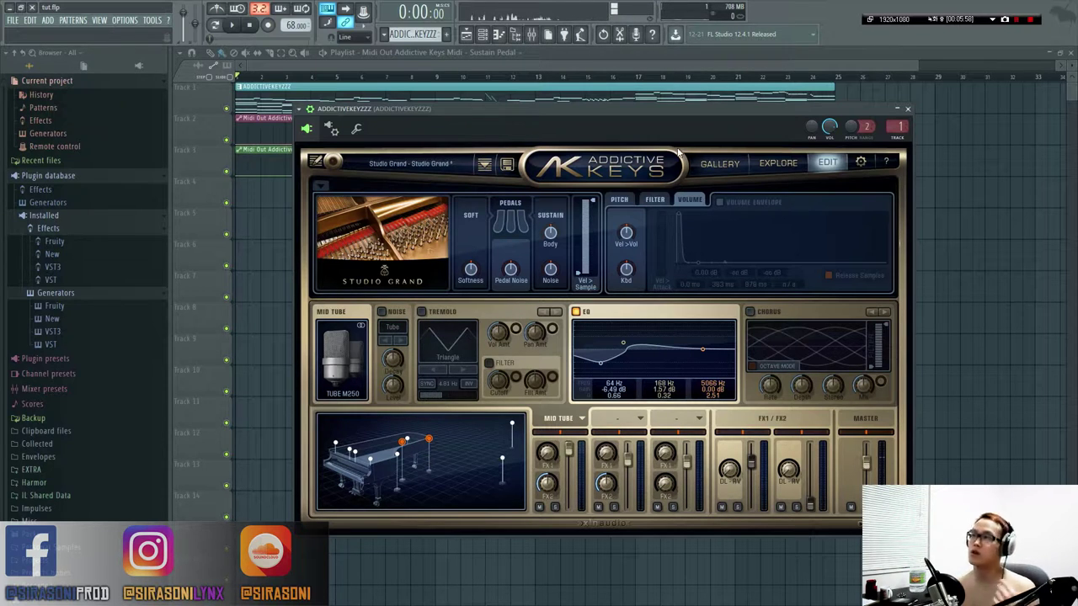
Browse the gallery's Studio Grand - Producer scene, then return to the mic edit page.
left_click(717, 162)
left_click(514, 455)
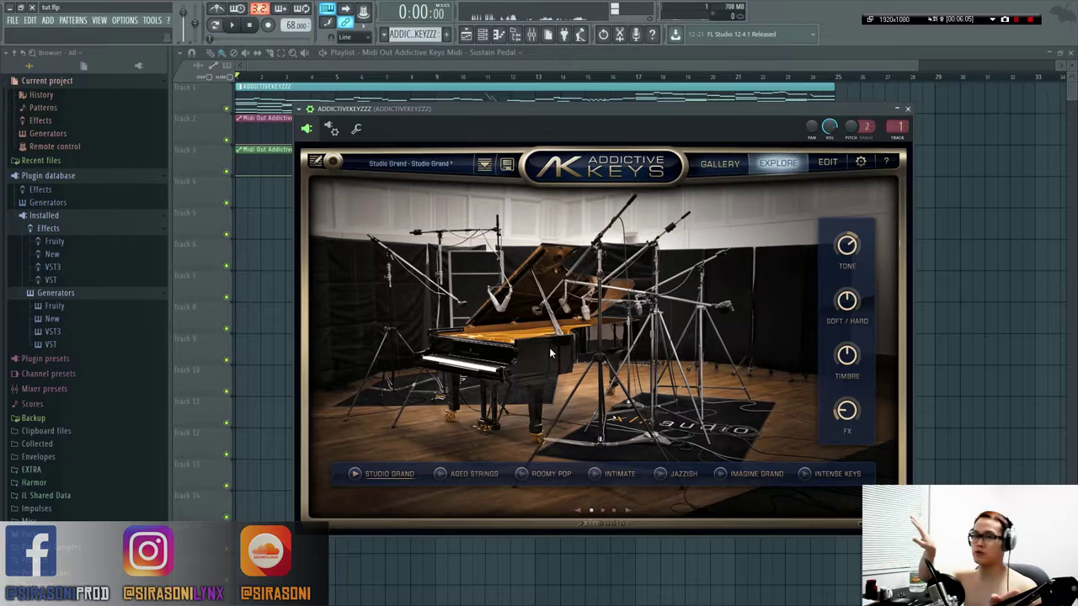
left_click(829, 164)
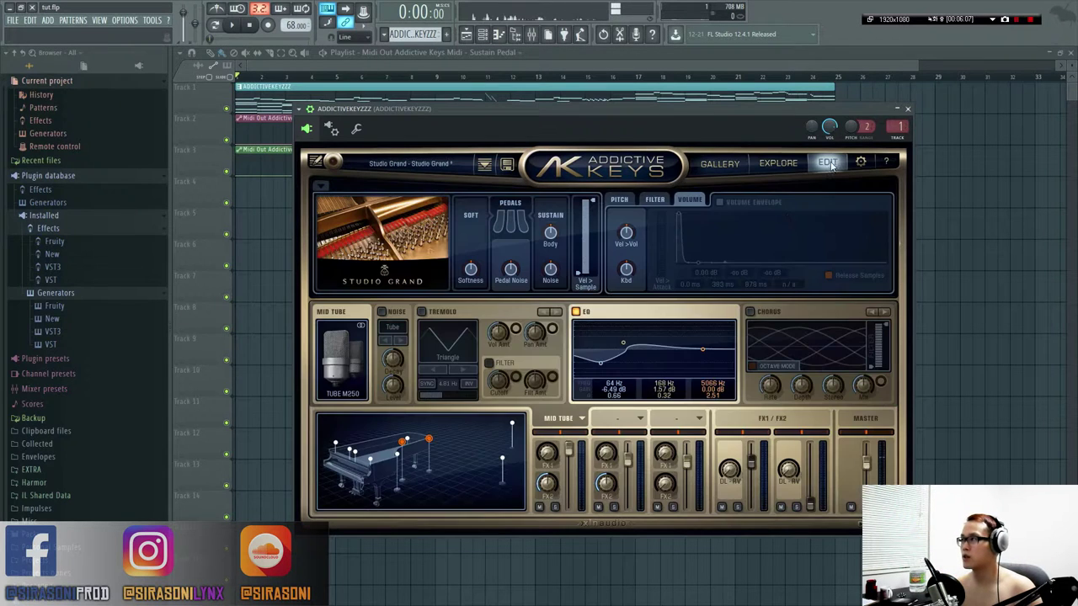
left_click(580, 419)
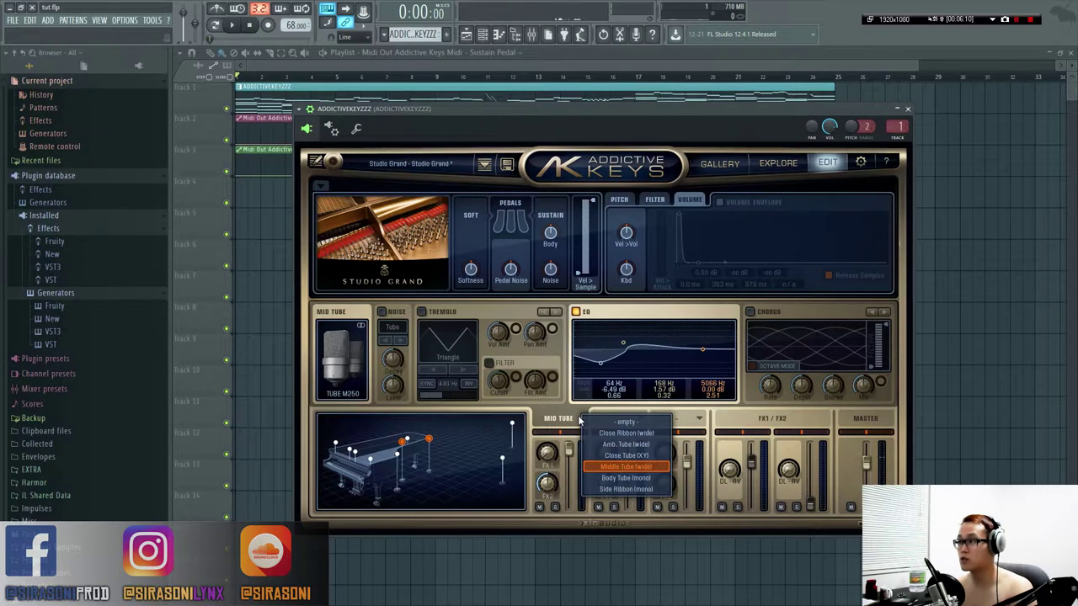
left_click(570, 421)
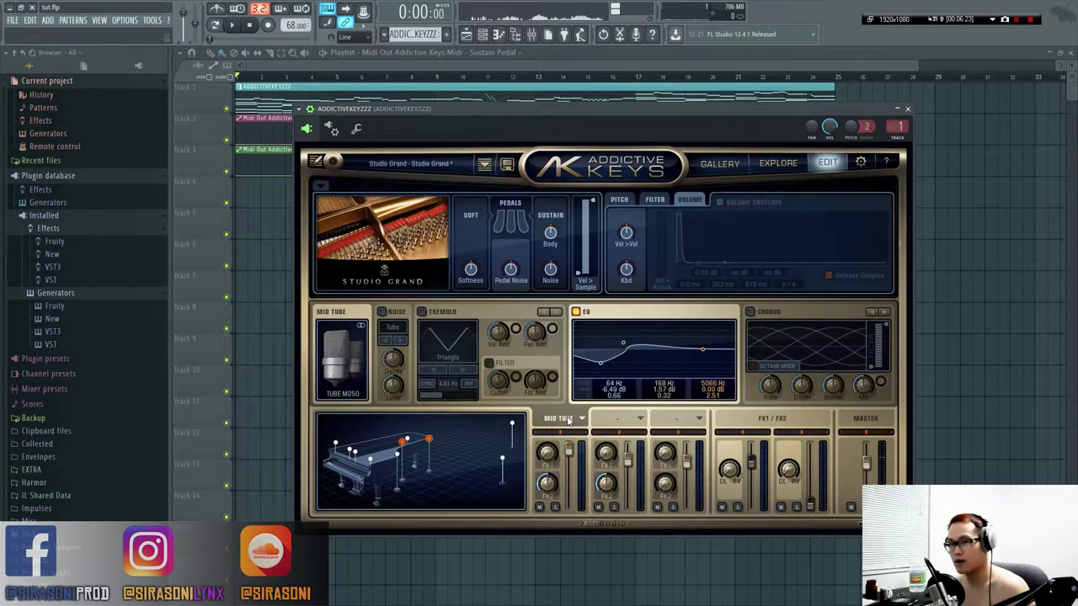
Play the song and move the song position to bar 17.
key("space")
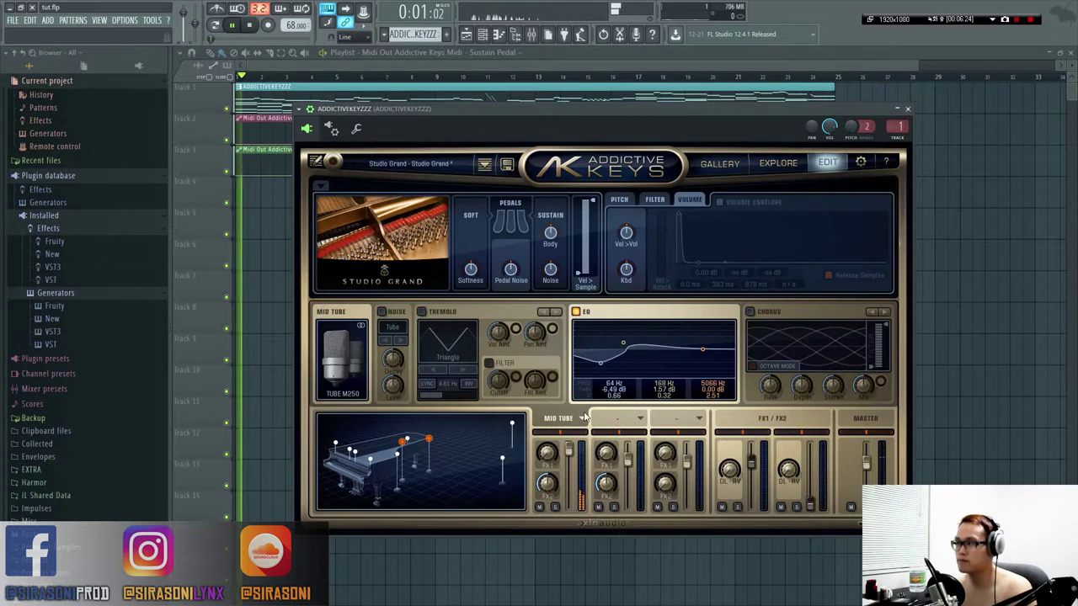
left_click(580, 419)
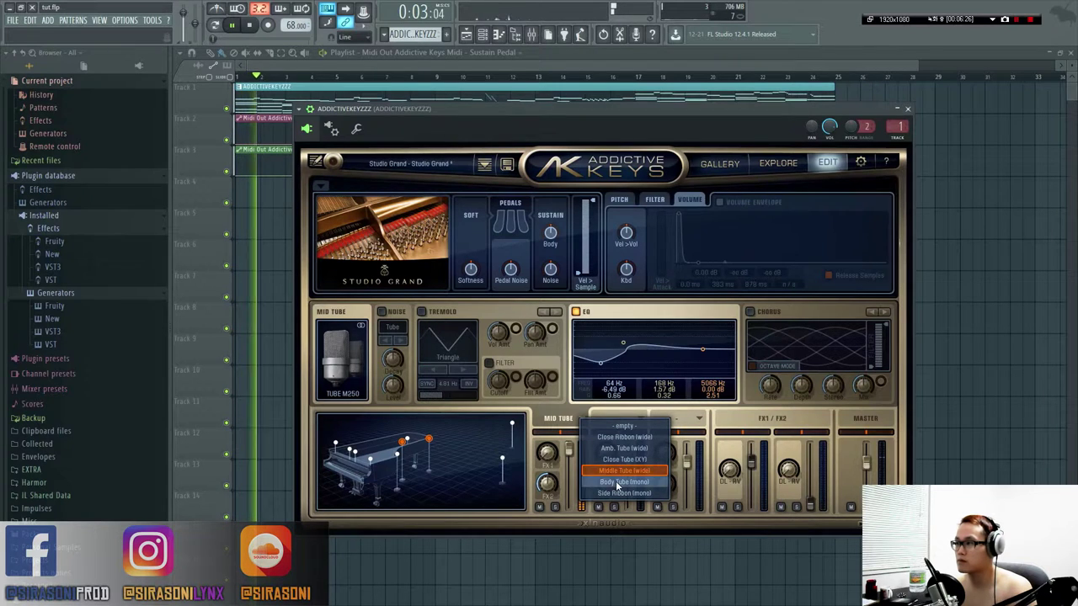
left_click(517, 77)
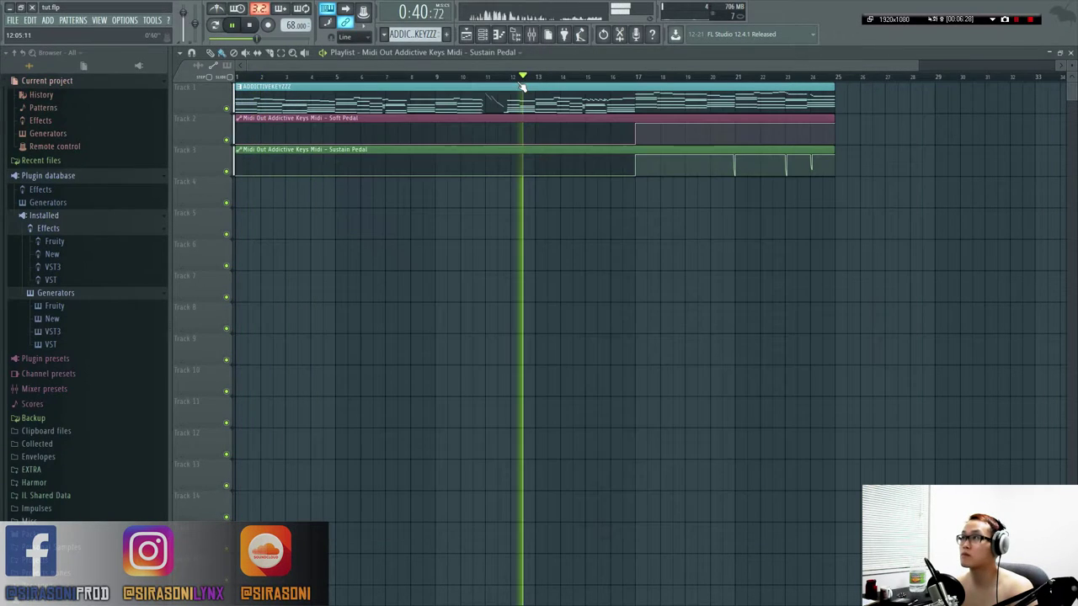
left_click(638, 78)
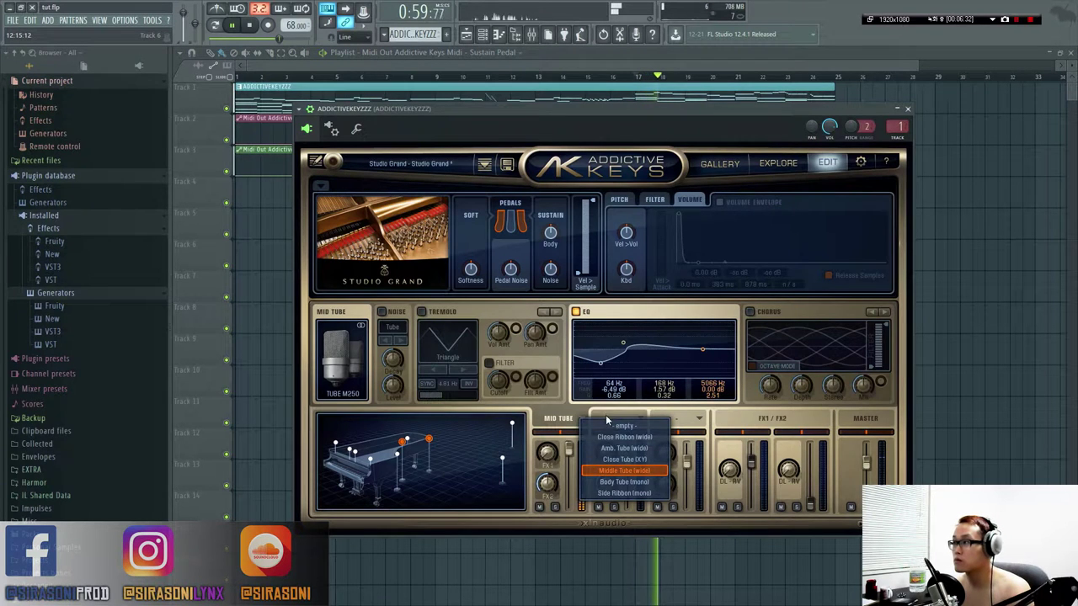
Try Body Tube (mono), then Side Ribbon (mono) on the first mic channel.
left_click(611, 484)
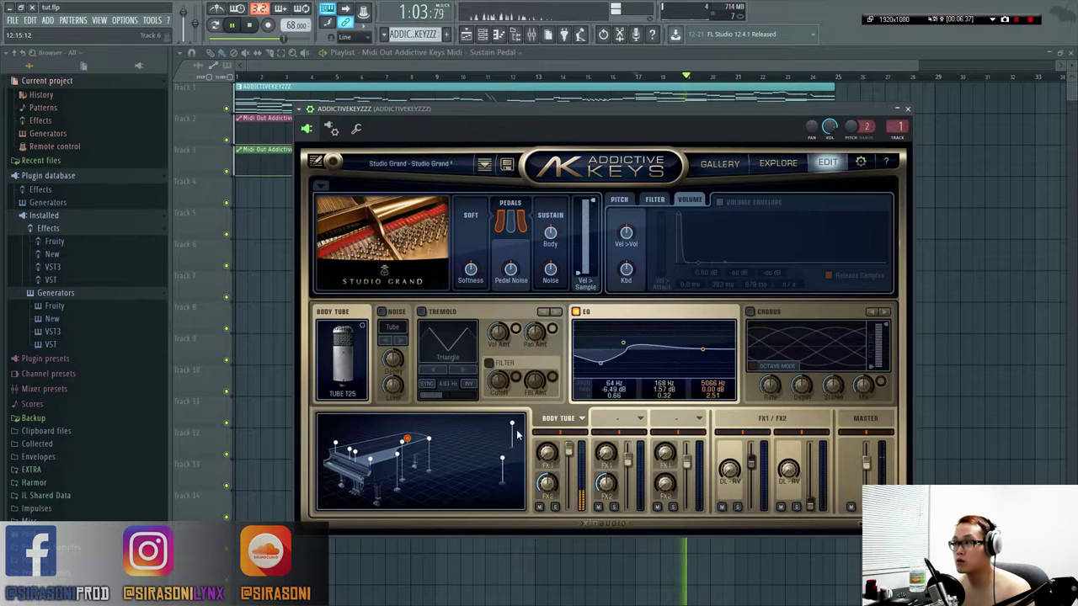
left_click(581, 419)
left_click(576, 421)
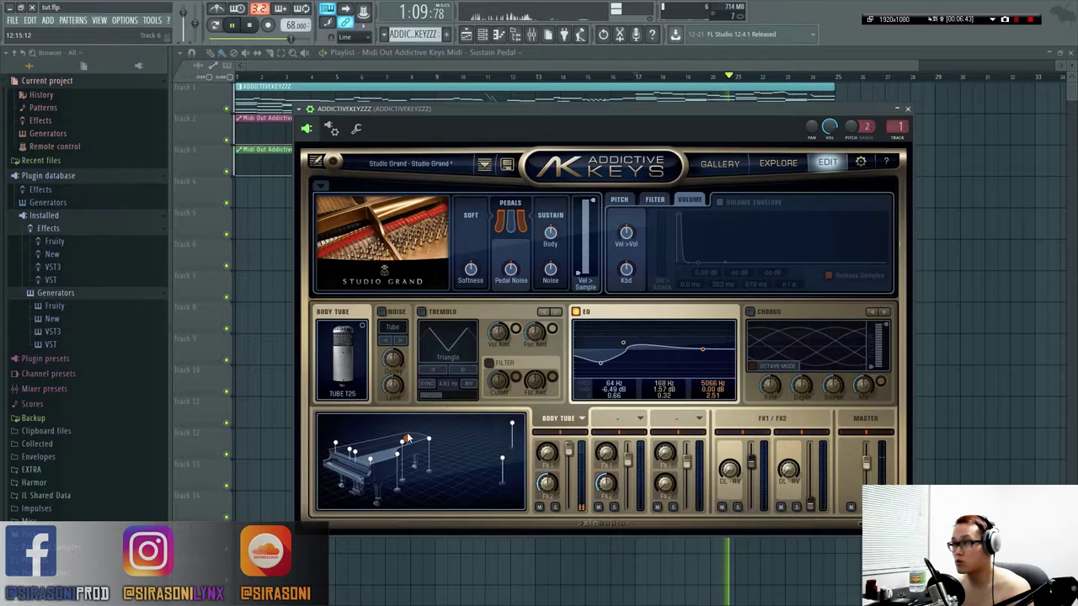
left_click(580, 428)
left_click(618, 493)
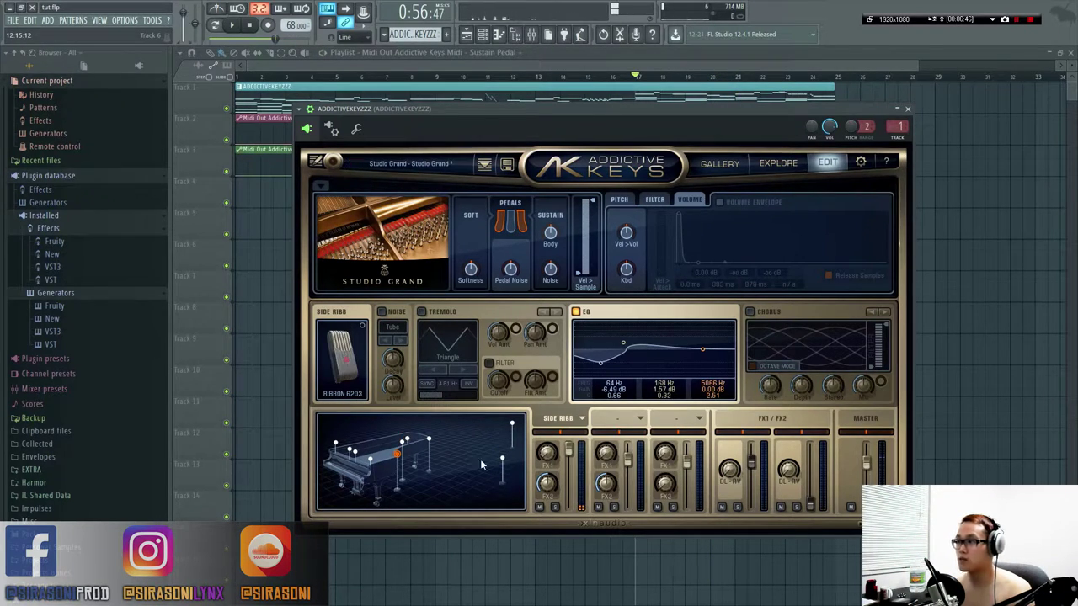
Settle the first mic channel on Amb Tube with the Tube M269.
left_click(583, 421)
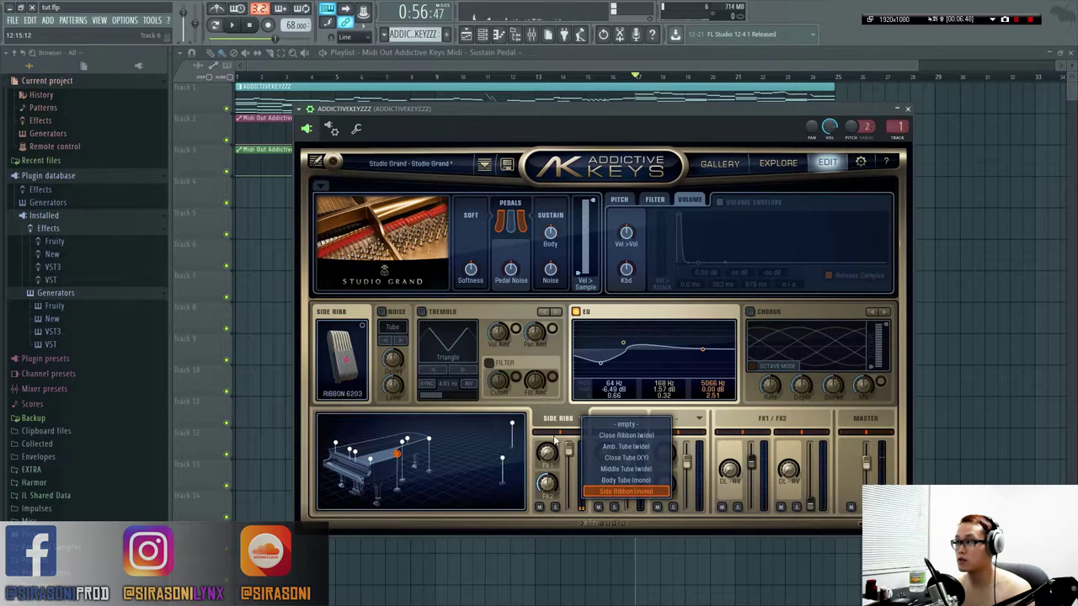
left_click(503, 463)
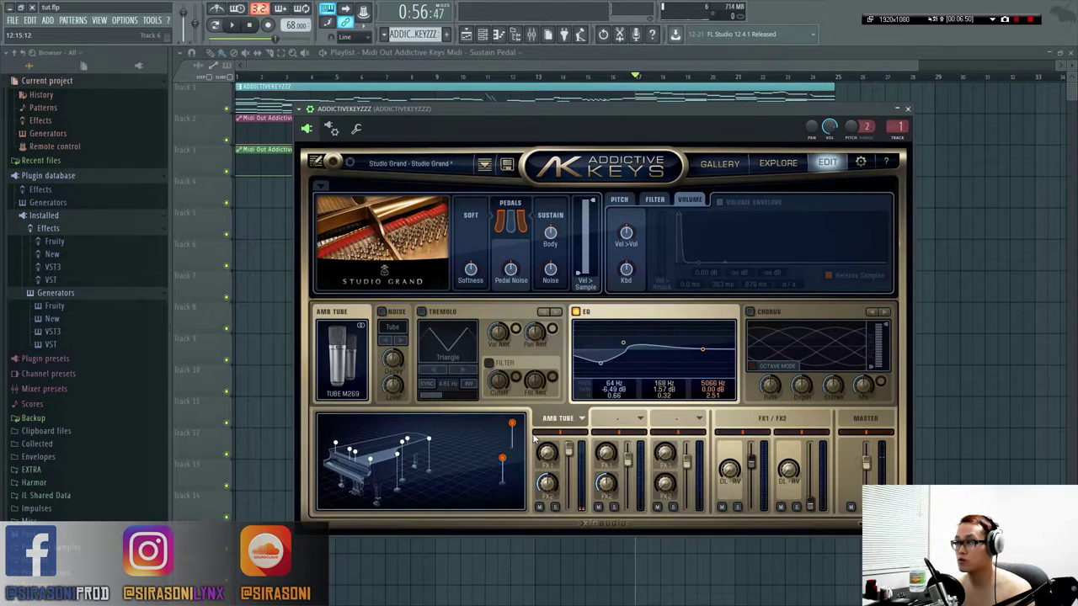
left_click(578, 421)
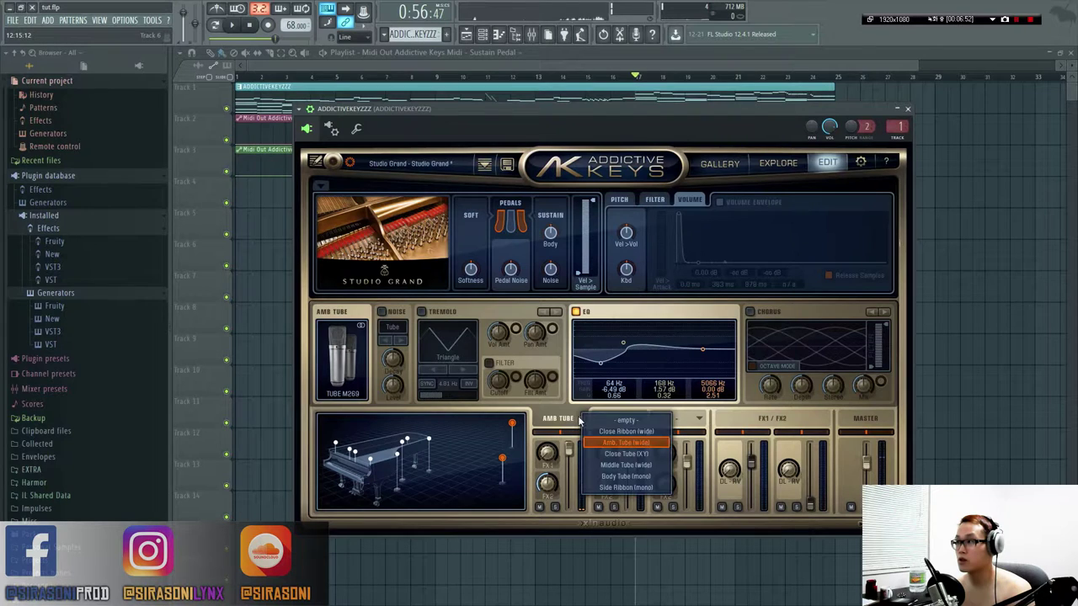
left_click(571, 420)
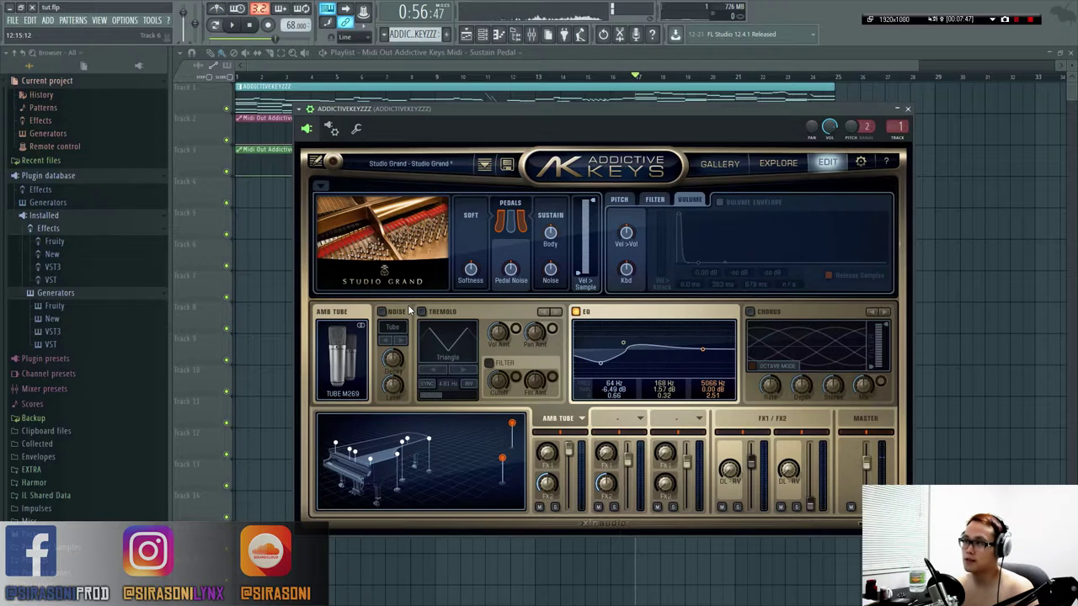
Turn the noise effect on and audition it briefly.
left_click(383, 312)
left_click(382, 313)
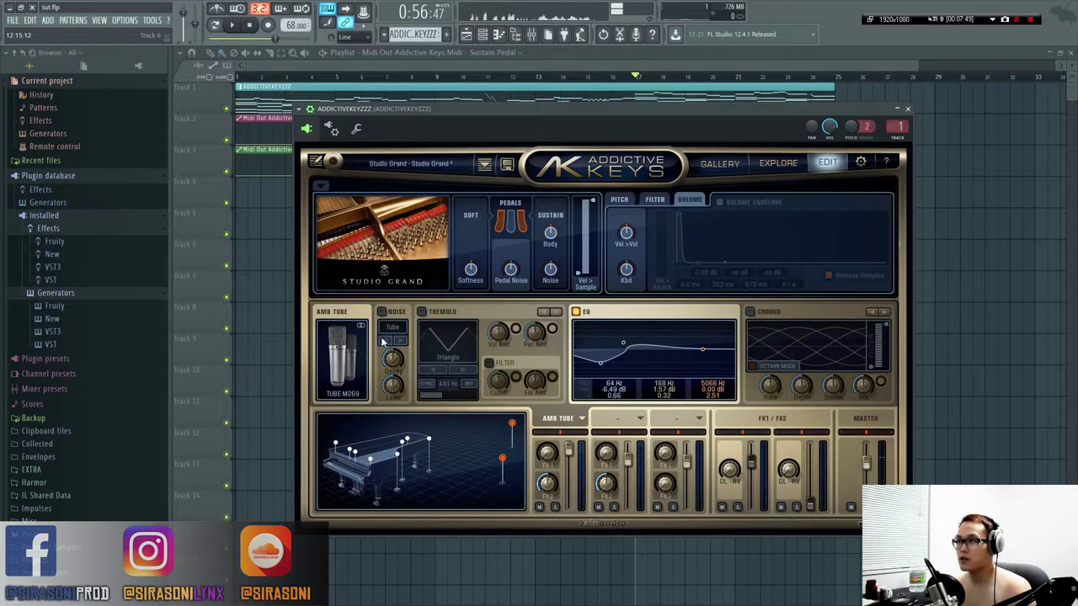
left_click(381, 313)
key("space")
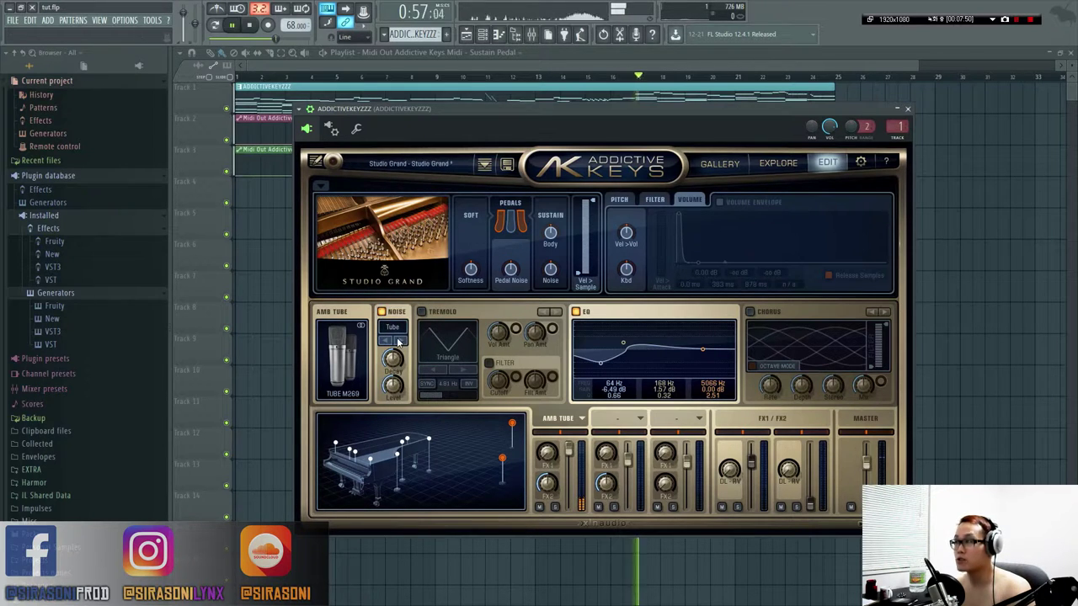
key("space")
Try the Tape 7.5 ips noise type, then revert to Tube U47 & Tape.
left_click(393, 330)
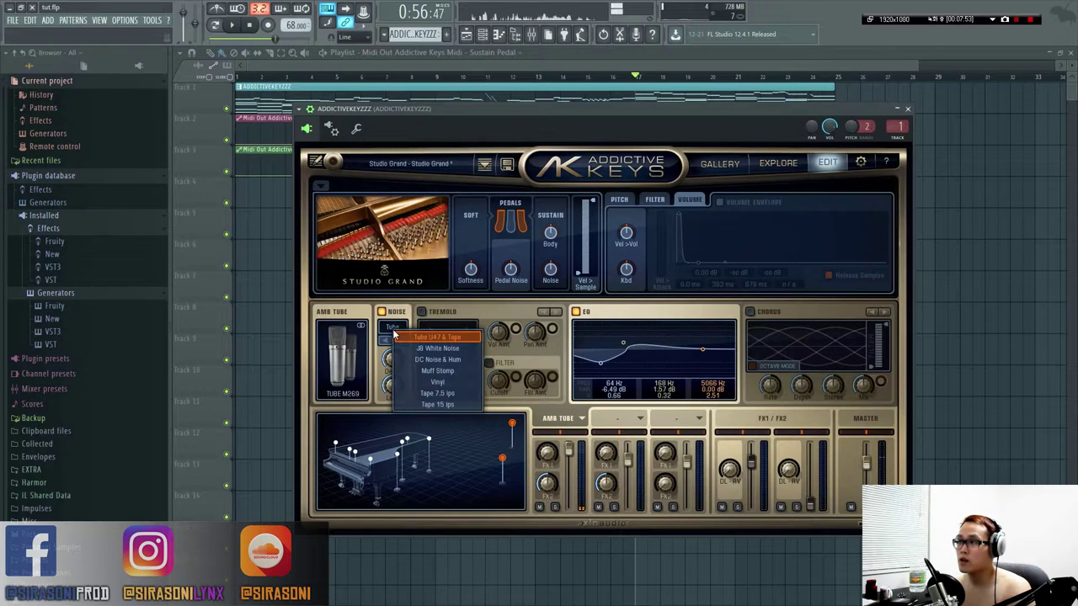
left_click(443, 394)
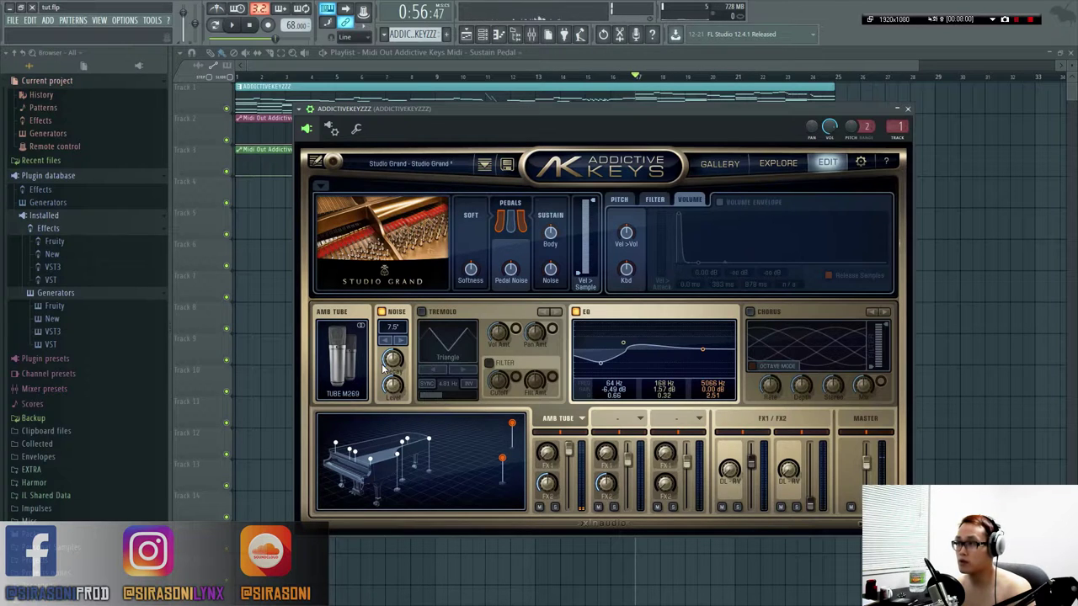
left_click(392, 327)
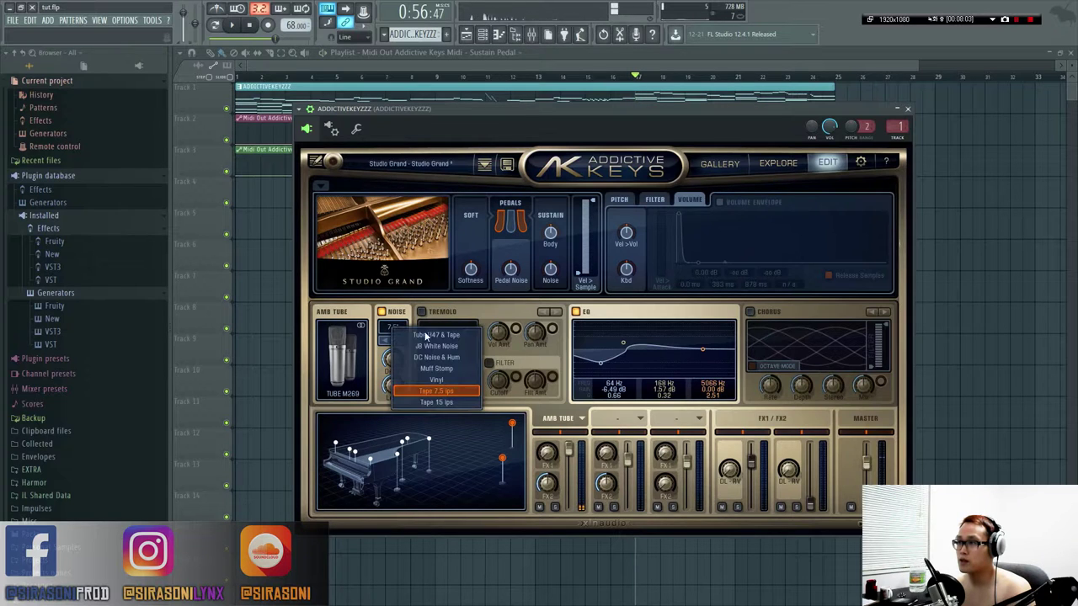
left_click(435, 336)
left_click(408, 335)
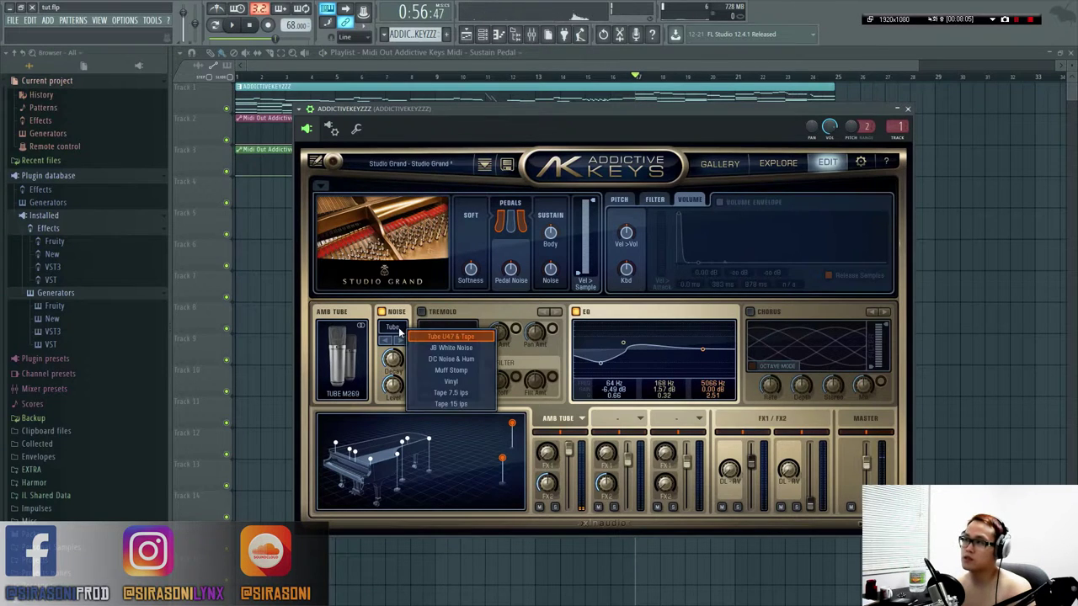
left_click(398, 333)
left_click(383, 335)
left_click(368, 330)
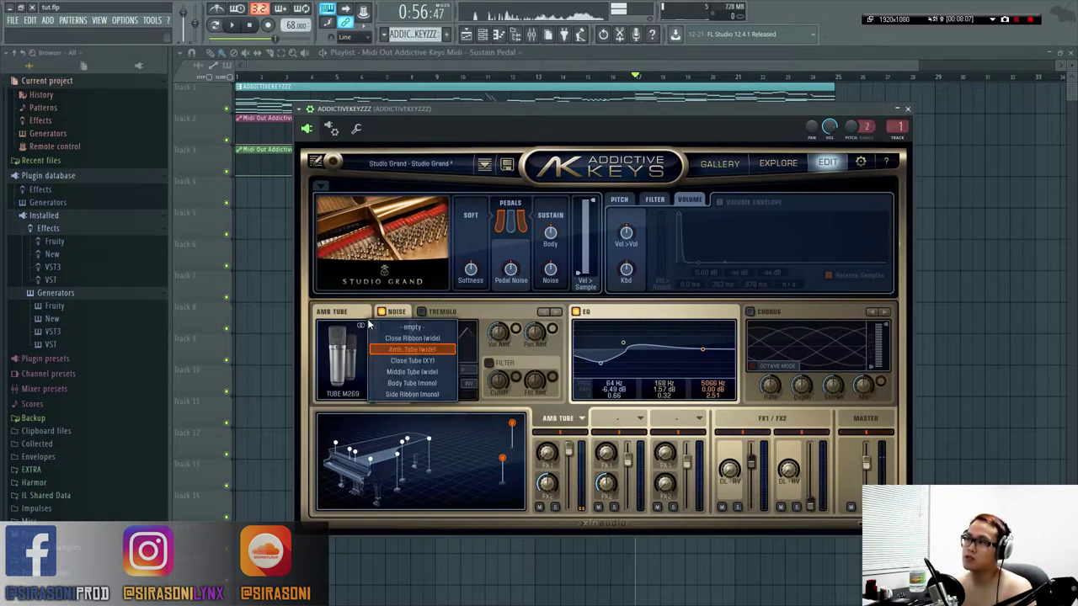
left_click(337, 308)
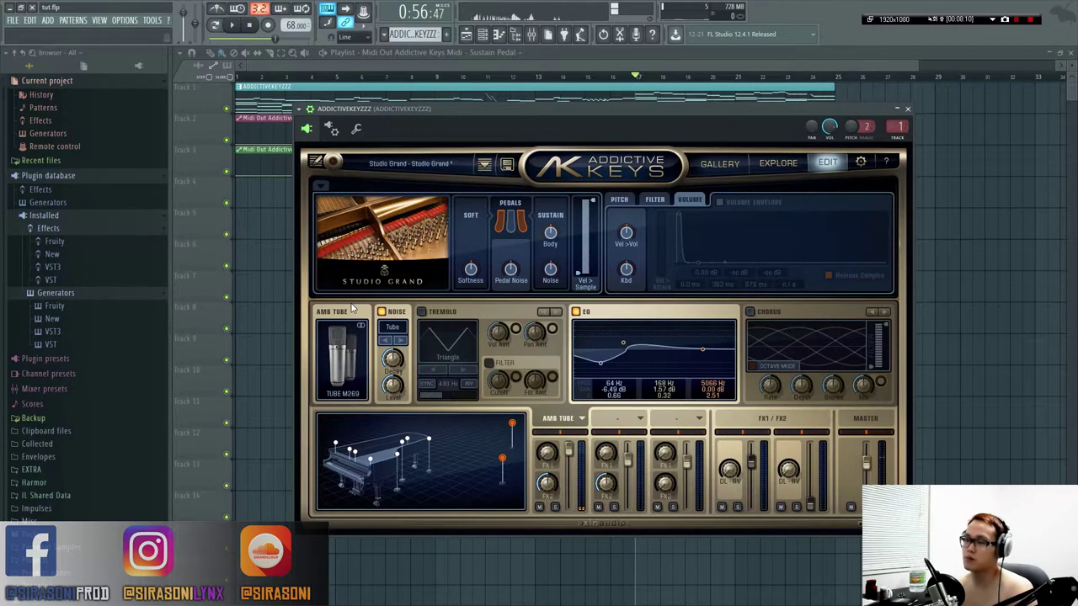
Set the noise type to Vinyl and raise its level.
left_click(398, 330)
left_click(430, 383)
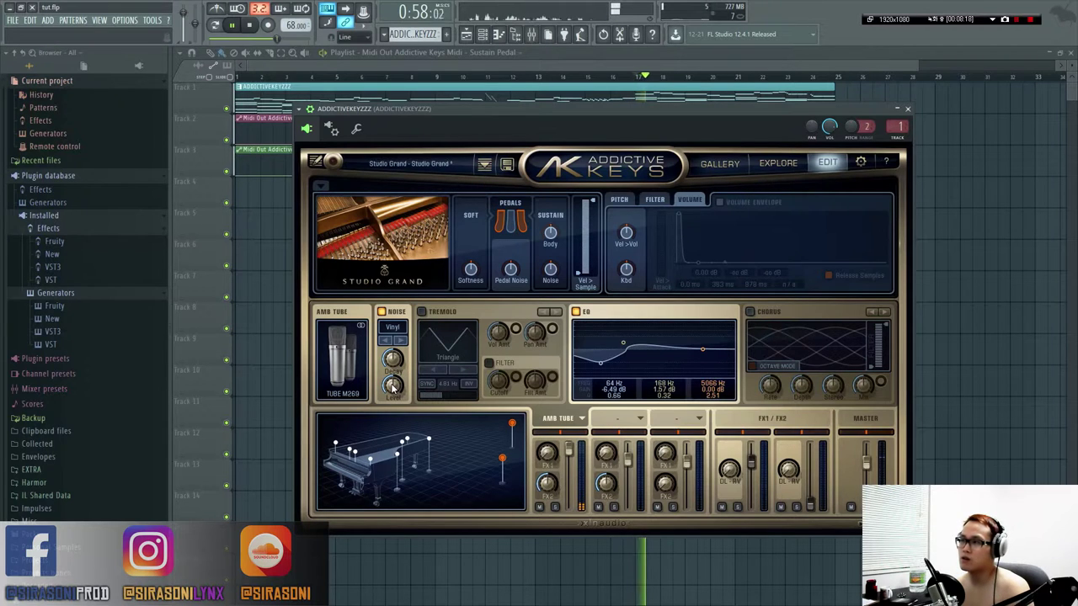
left_click_drag(393, 388, 391, 375)
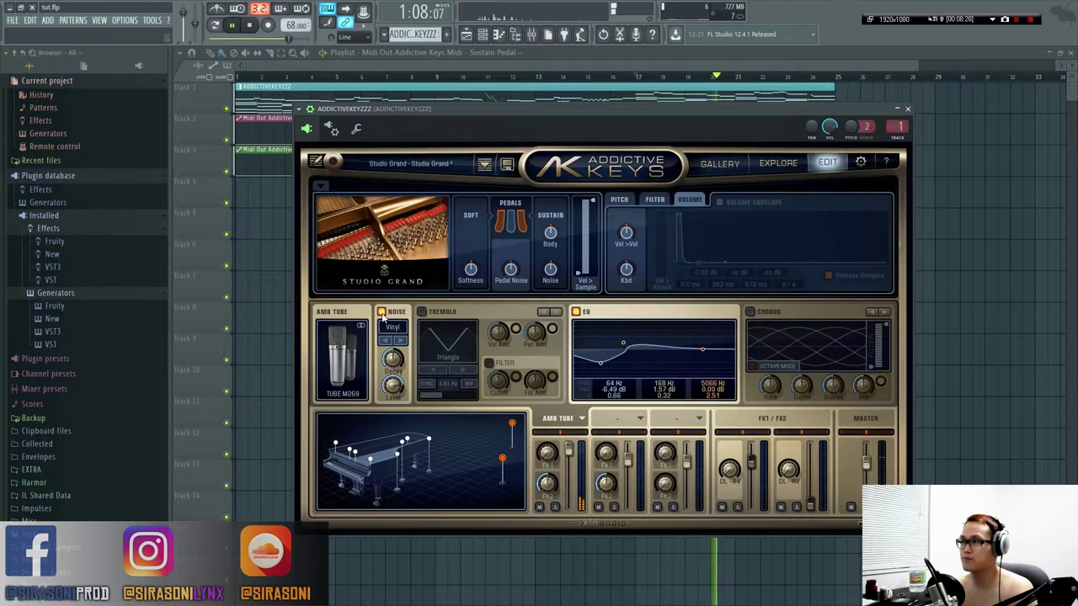
Disable noise, load Close Ribb on channel two, FX2 to -19.5 dB, Close Ribb to 5.4 dB.
left_click(382, 312)
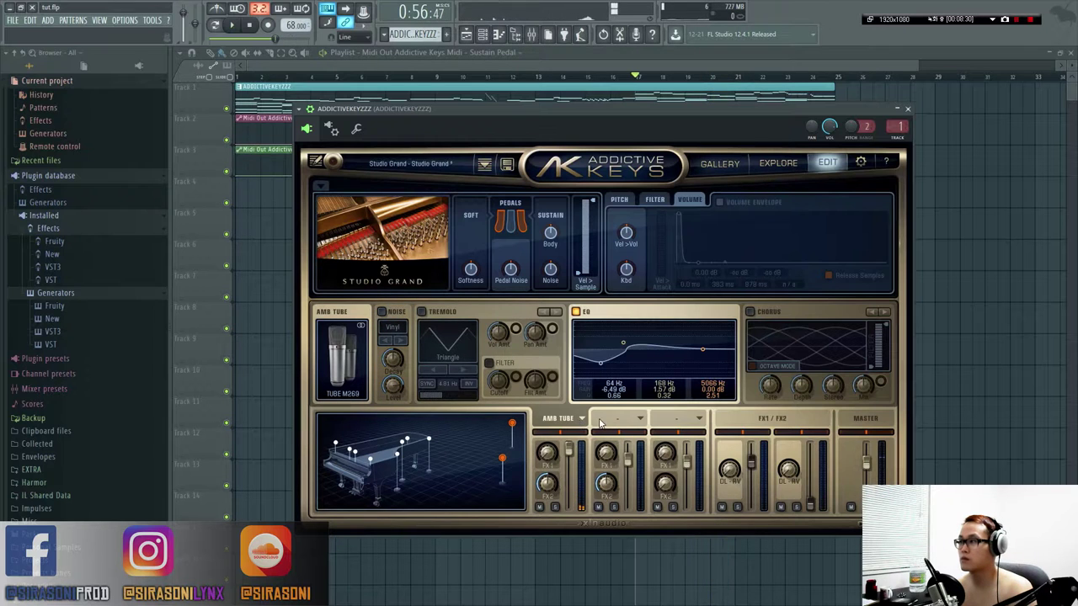
left_click(600, 423)
left_click(665, 441)
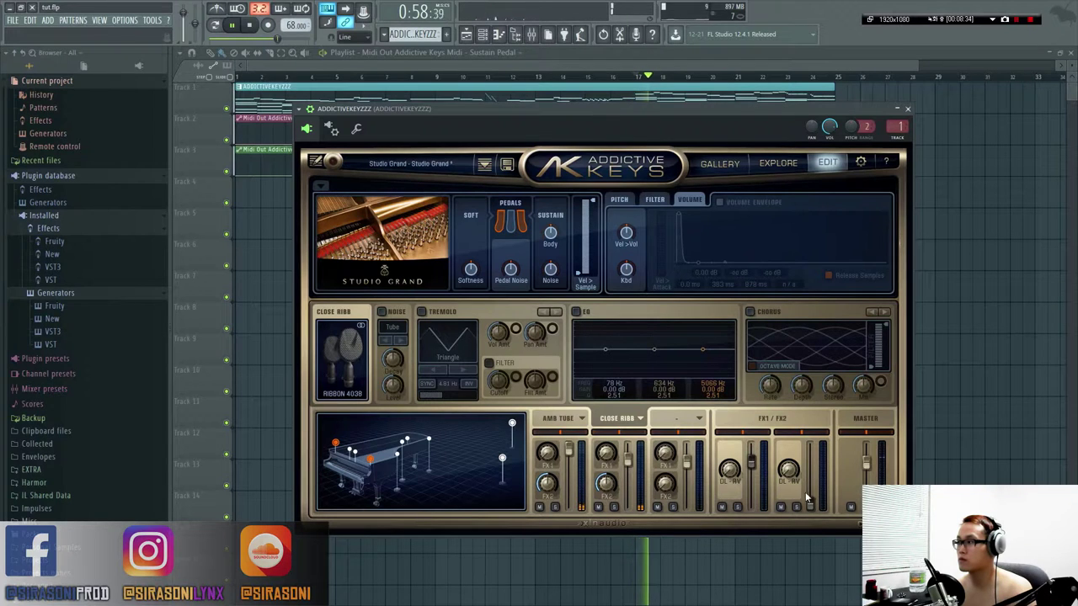
left_click_drag(812, 503, 812, 484)
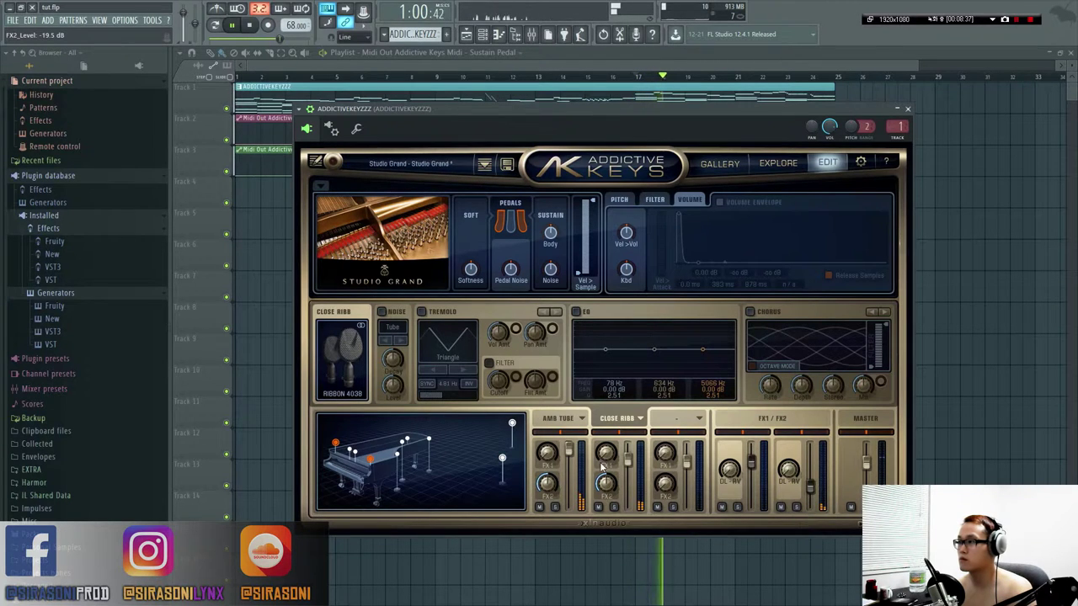
left_click_drag(568, 451, 568, 478)
left_click_drag(628, 458, 568, 472)
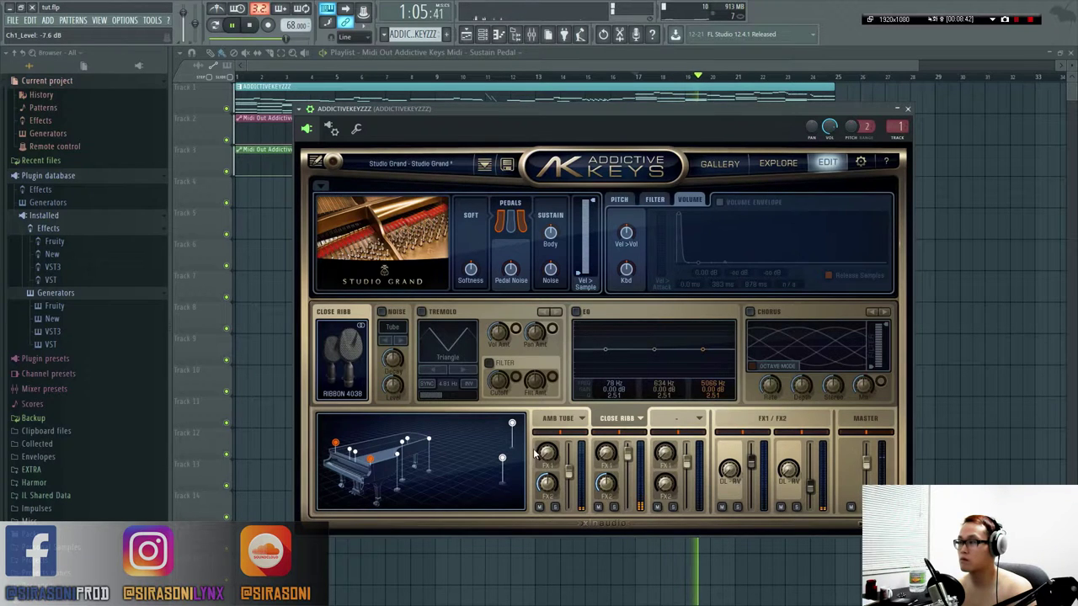
Keep tremolo in its slot and toggle it, leaving it switched off.
left_click(480, 310)
left_click(421, 312)
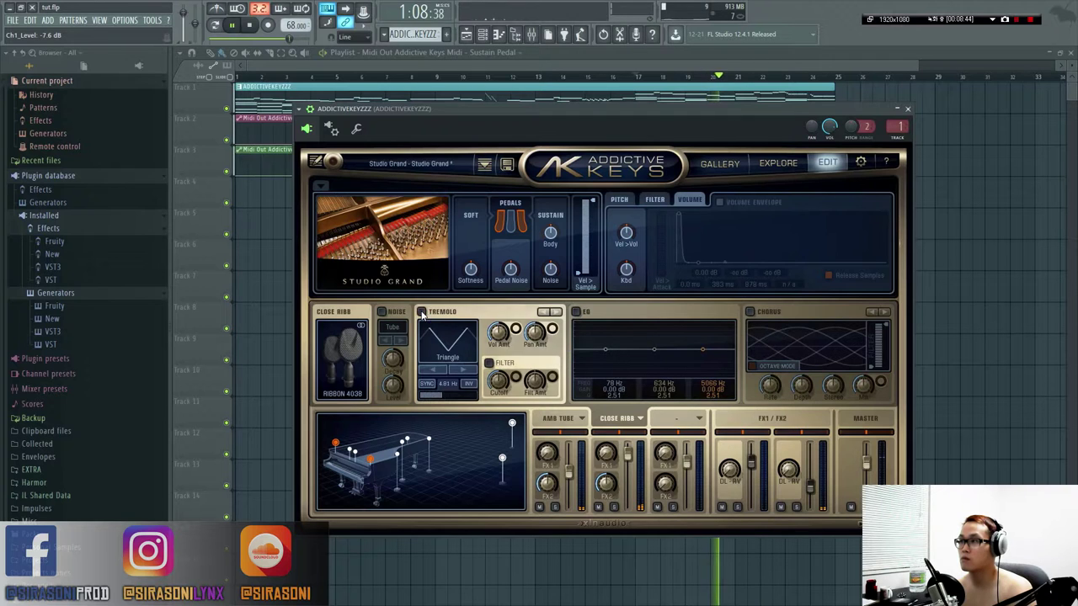
left_click(421, 312)
left_click(426, 312)
left_click(425, 313)
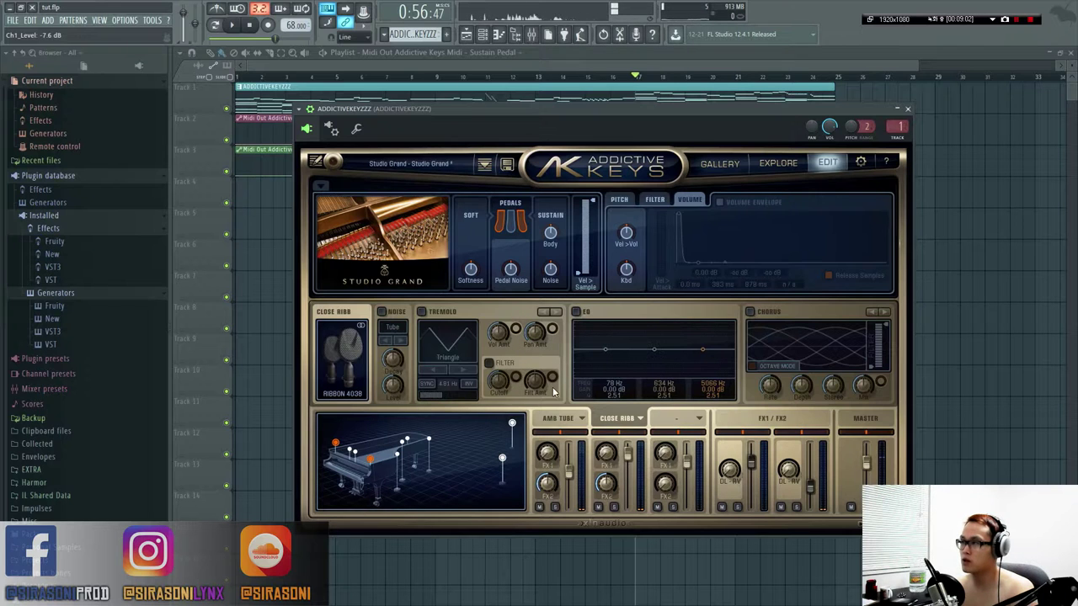
left_click(861, 162)
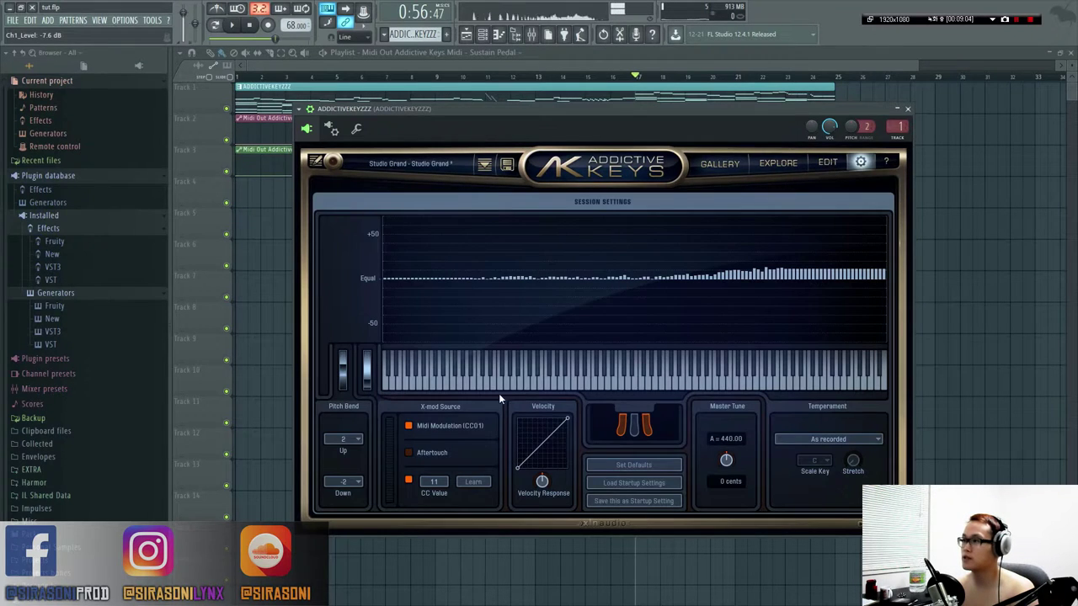
left_click(828, 162)
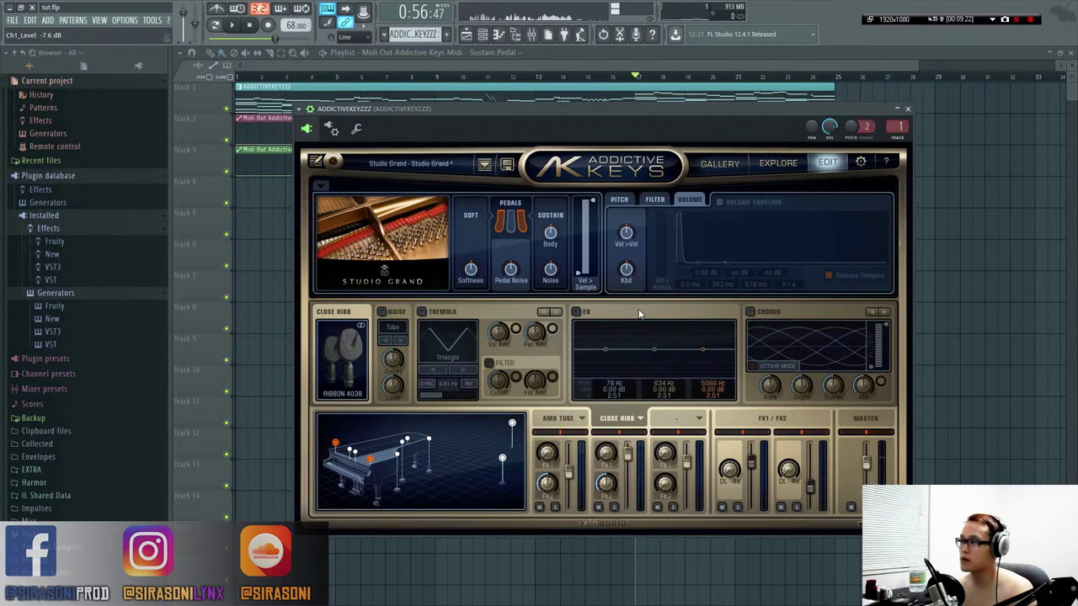
Dip the EQ low band to -0.86 dB at 86 Hz, then switch the EQ off.
left_click(575, 312)
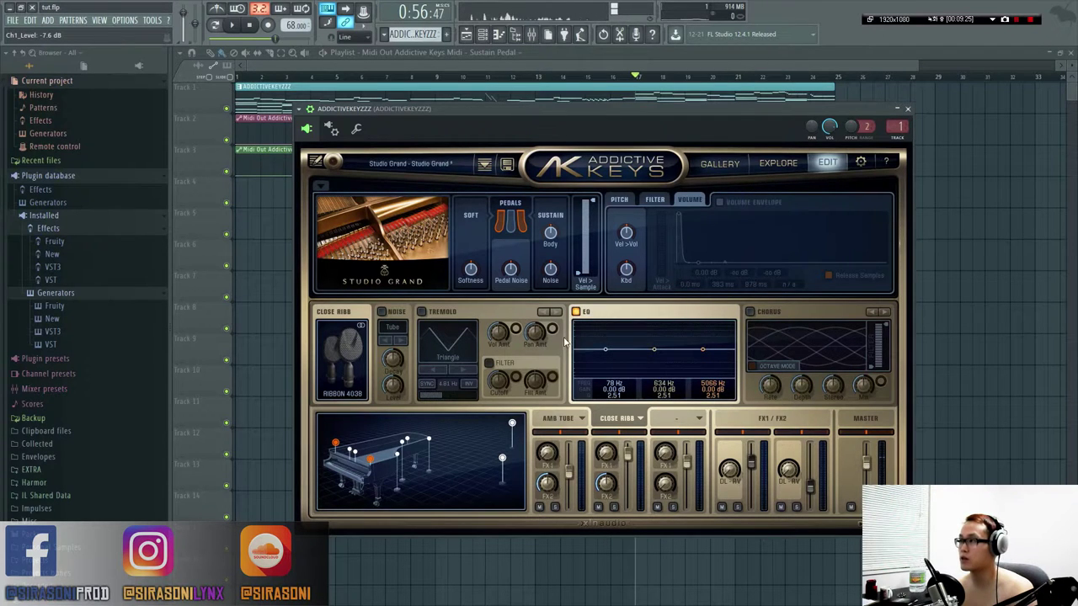
left_click(577, 312)
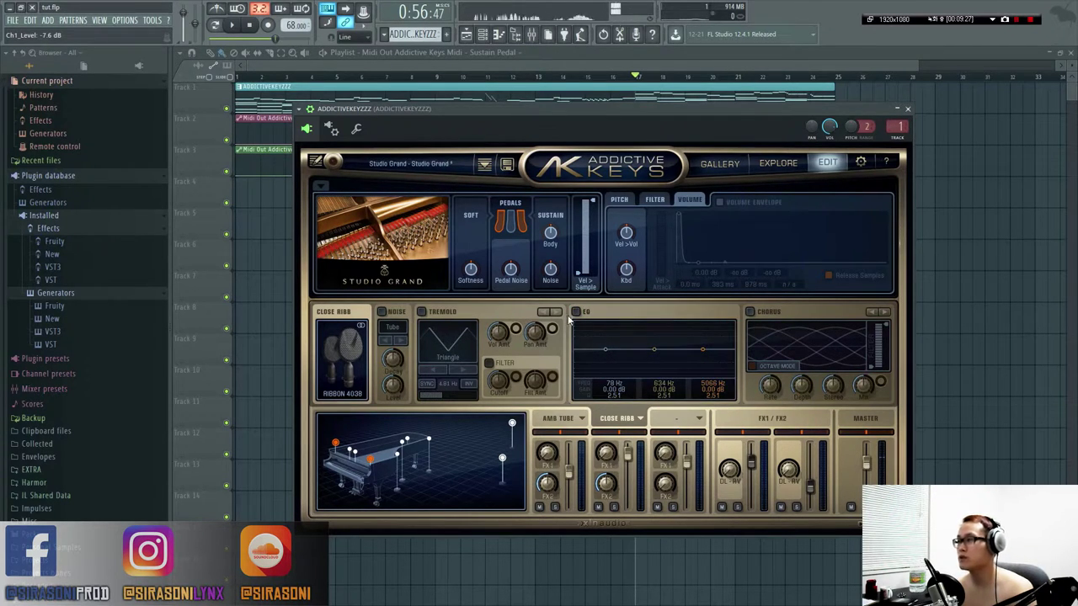
left_click(575, 311)
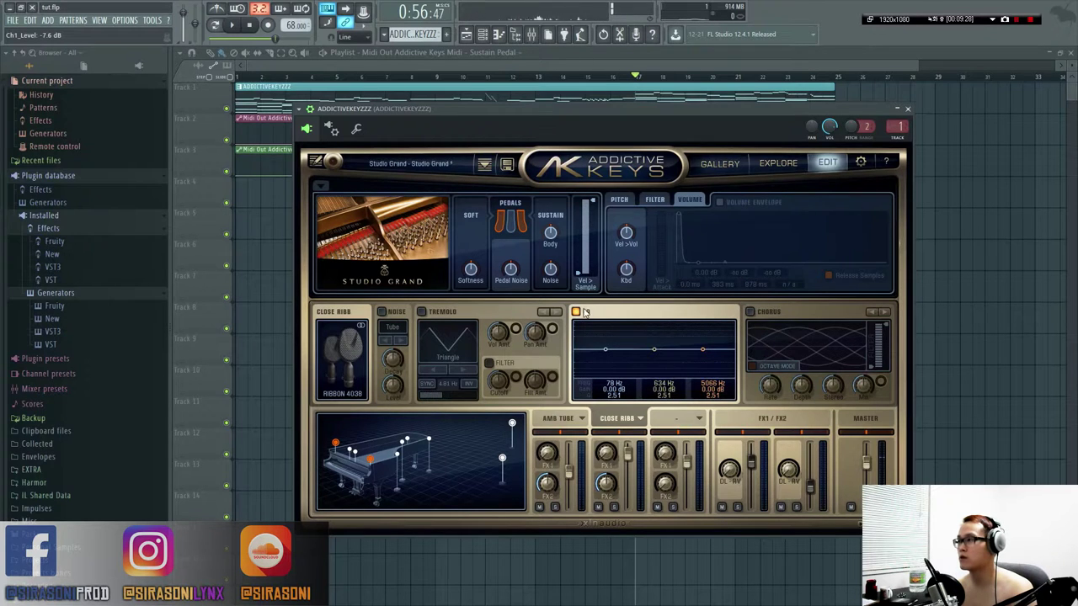
left_click_drag(603, 350, 607, 353)
left_click(575, 311)
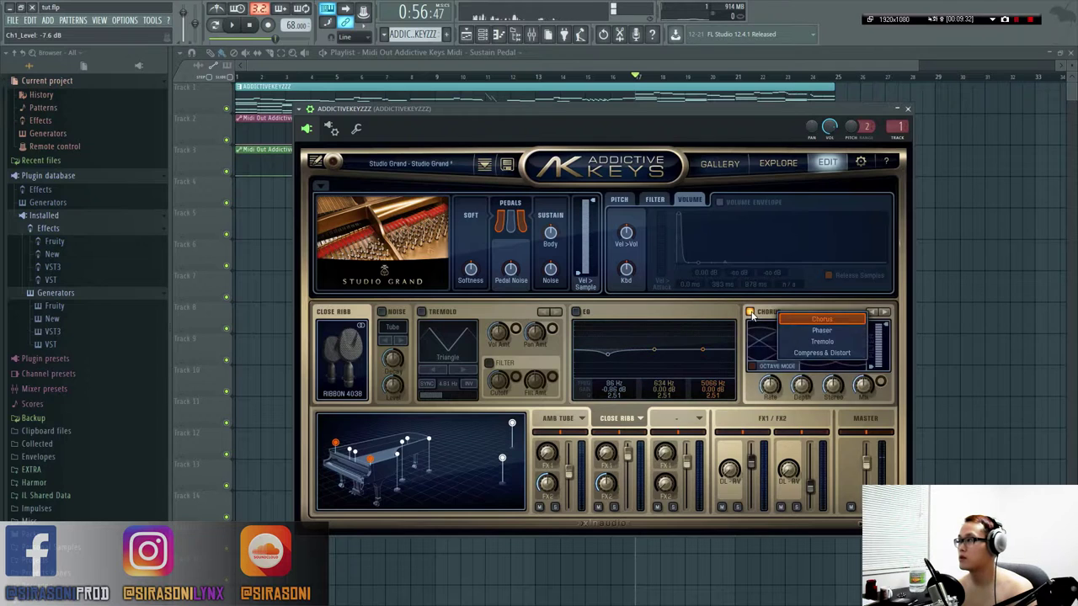
Turn on chorus and cycle the right effect slot, ending on phaser.
left_click(751, 312)
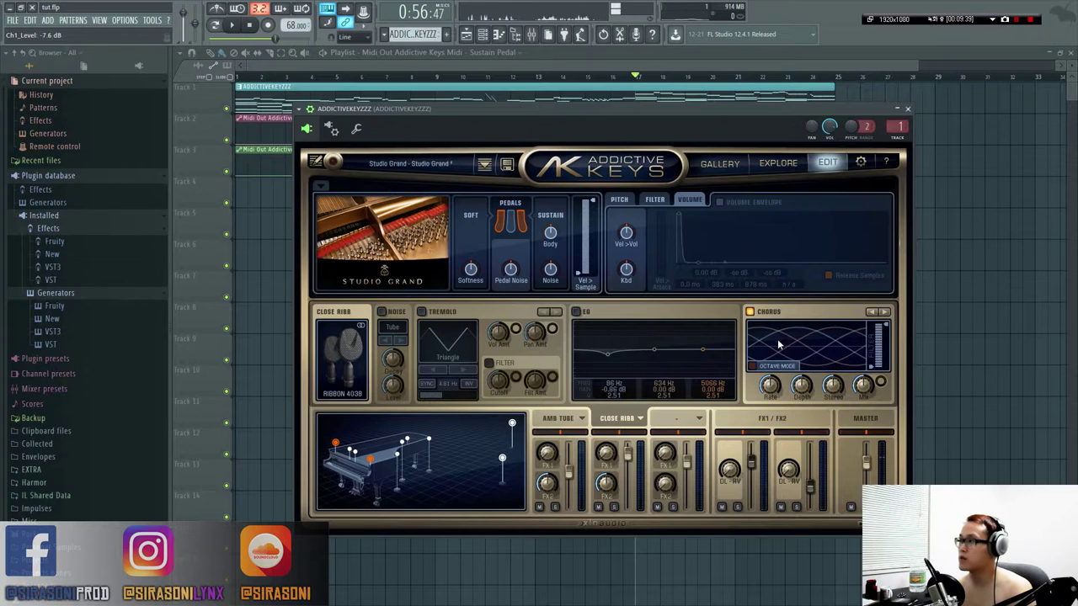
left_click(884, 316)
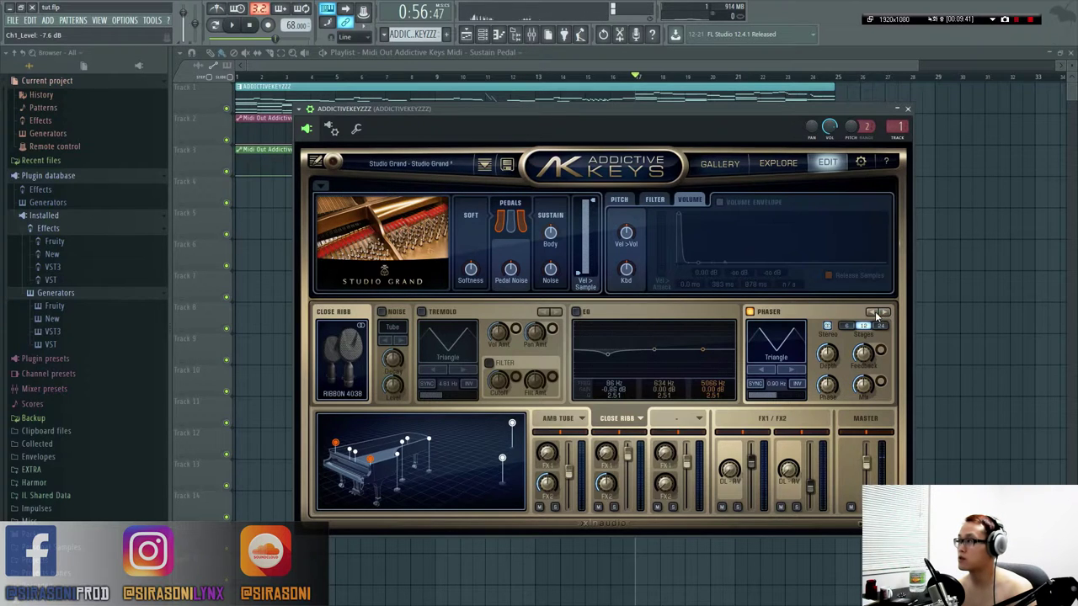
left_click(881, 315)
left_click(882, 315)
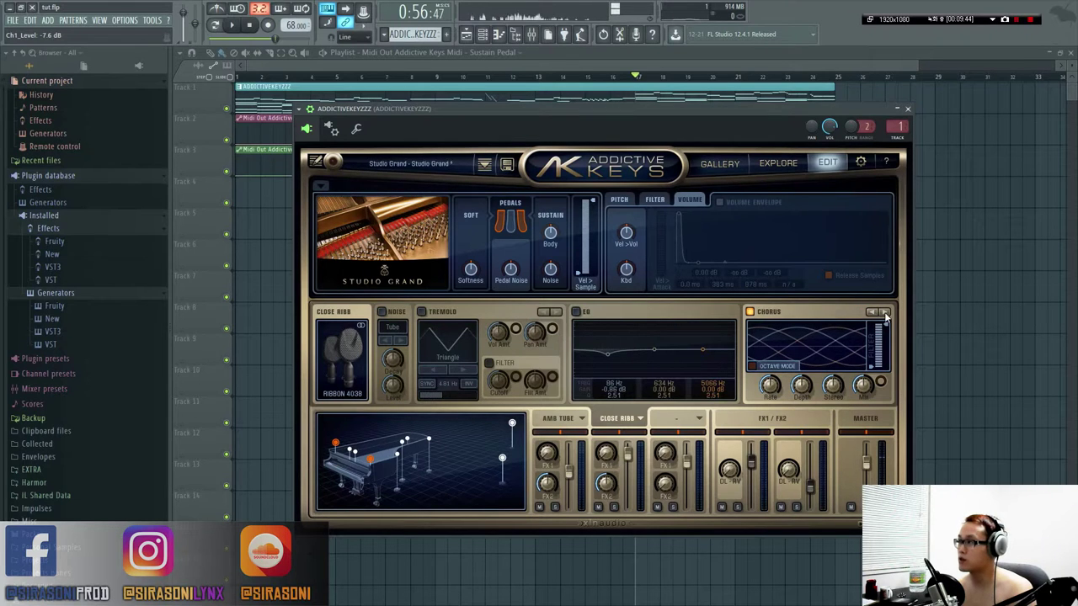
left_click(884, 313)
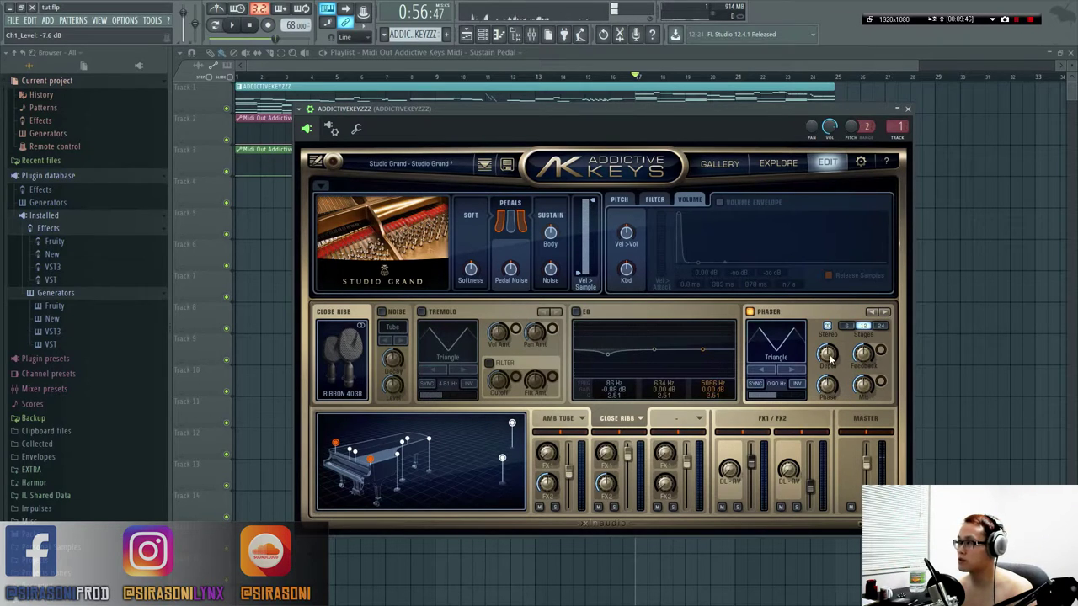
left_click(884, 315)
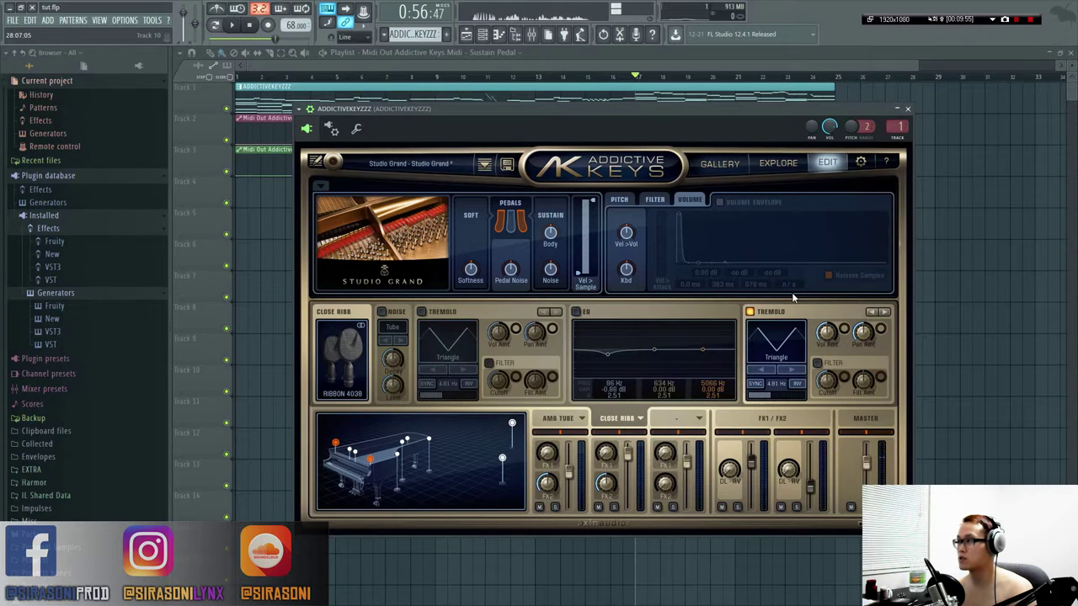
left_click(873, 312)
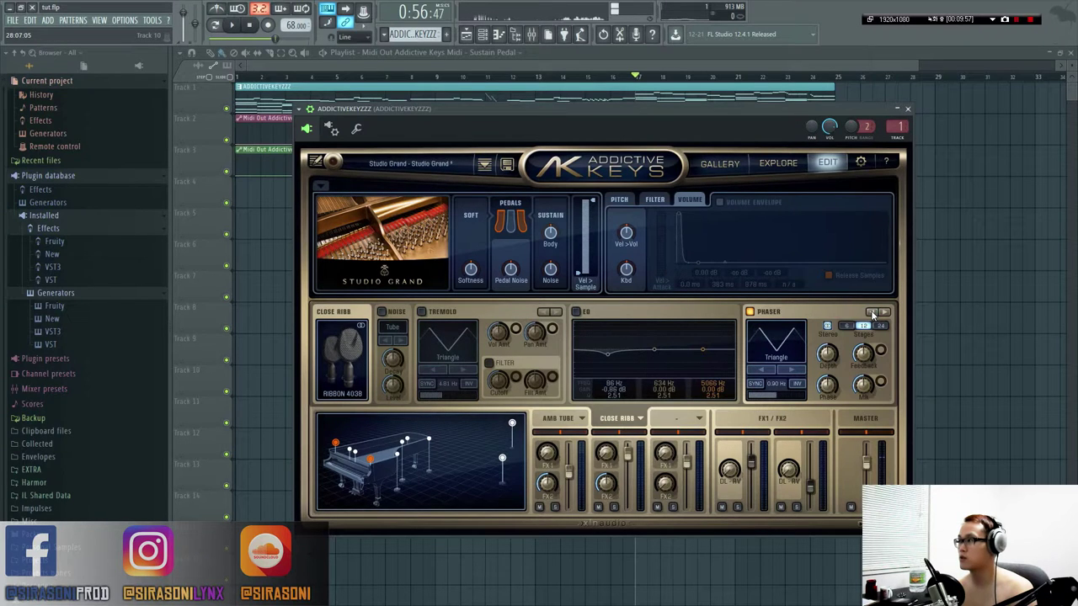
Set the middle slot back to Tremolo and the right slot to Compress & Distort.
left_click(545, 313)
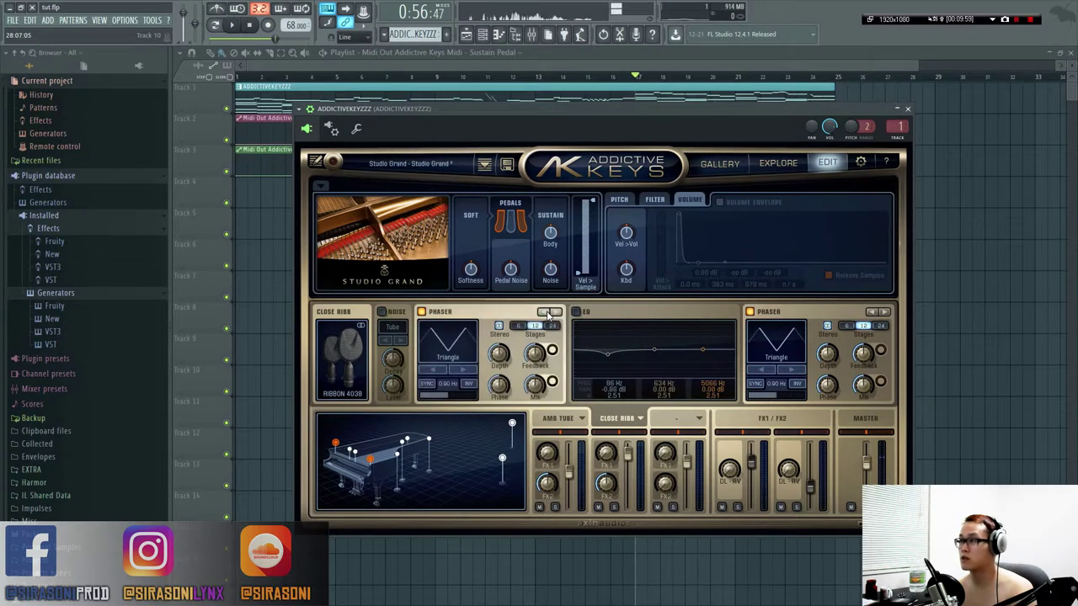
left_click(545, 313)
left_click(545, 313)
left_click(545, 312)
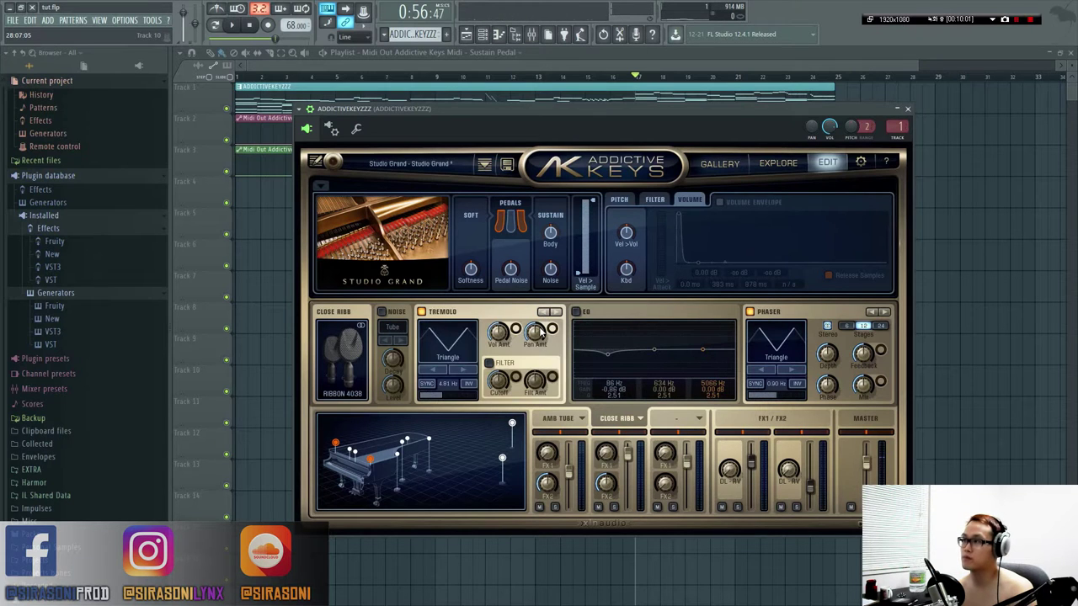
left_click(873, 313)
left_click(872, 312)
left_click(872, 313)
left_click(873, 313)
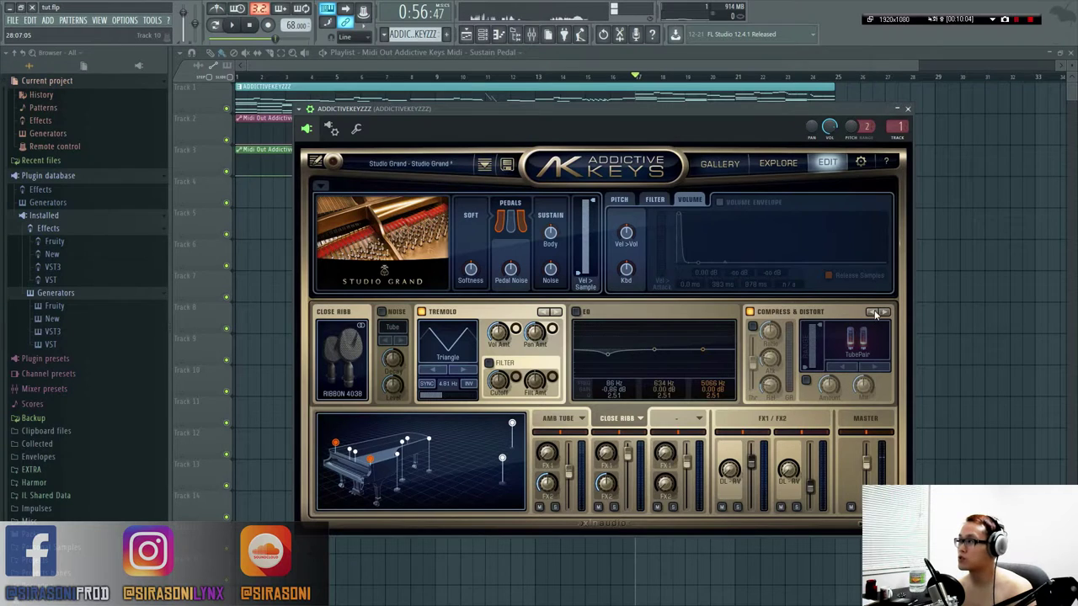
Try the IronTransformer distortion type, then keep TubePair.
left_click(844, 346)
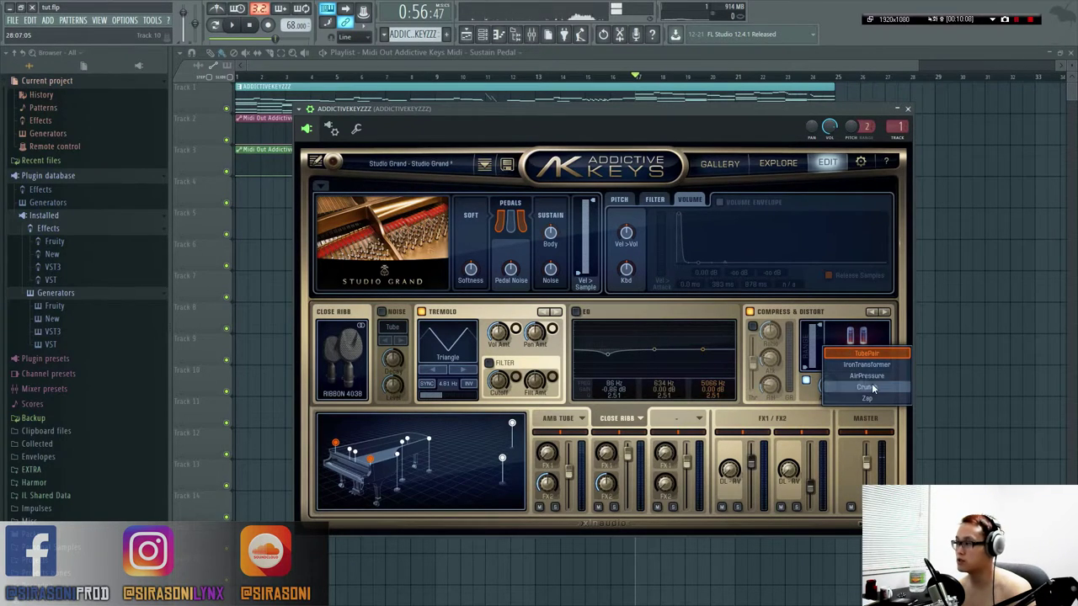
left_click(875, 365)
left_click(866, 346)
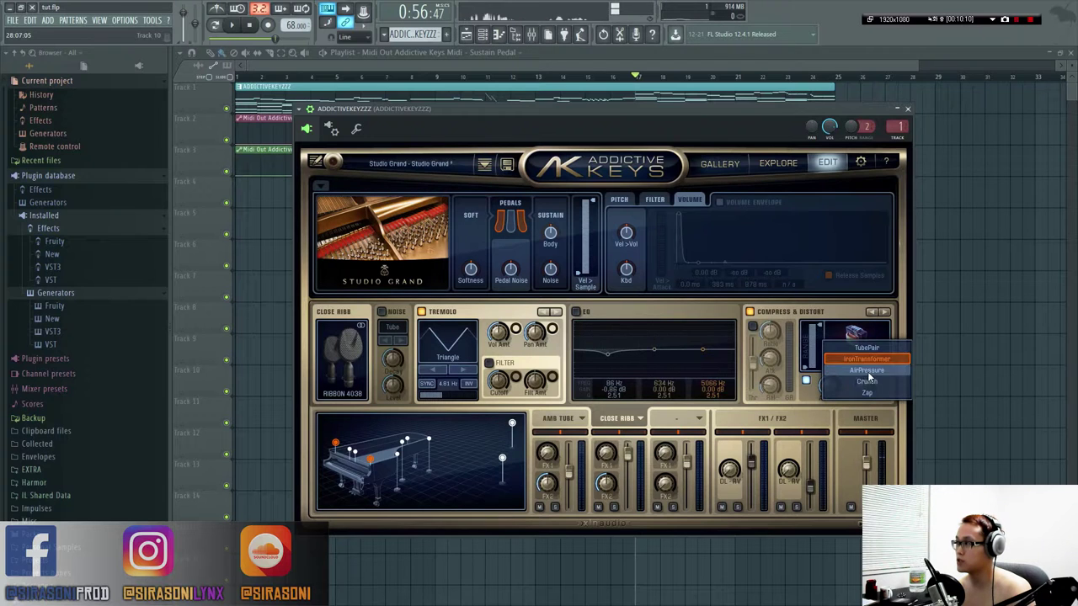
left_click(870, 348)
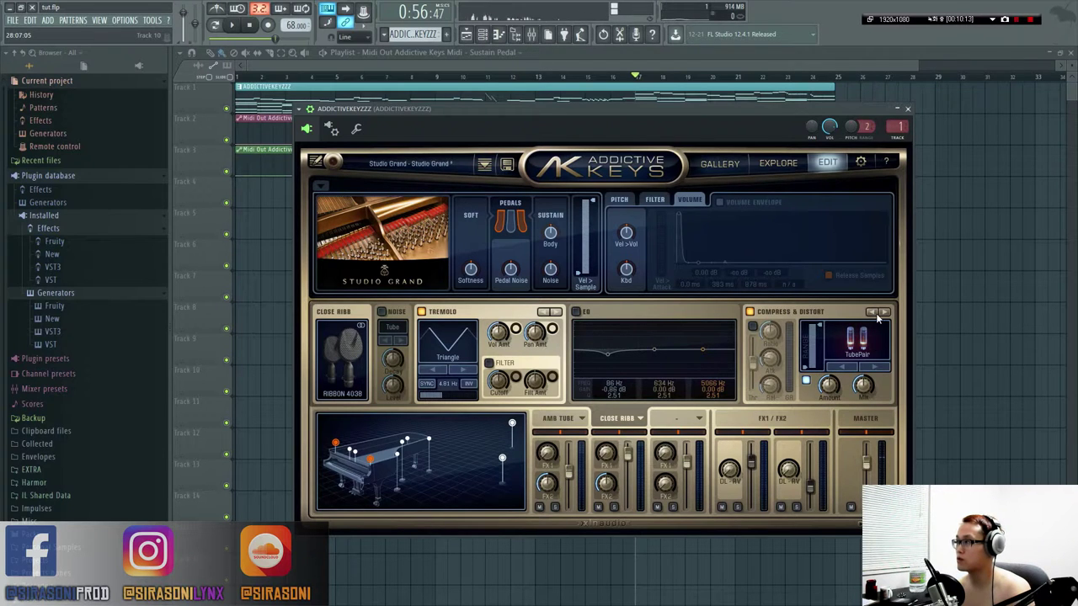
left_click(865, 338)
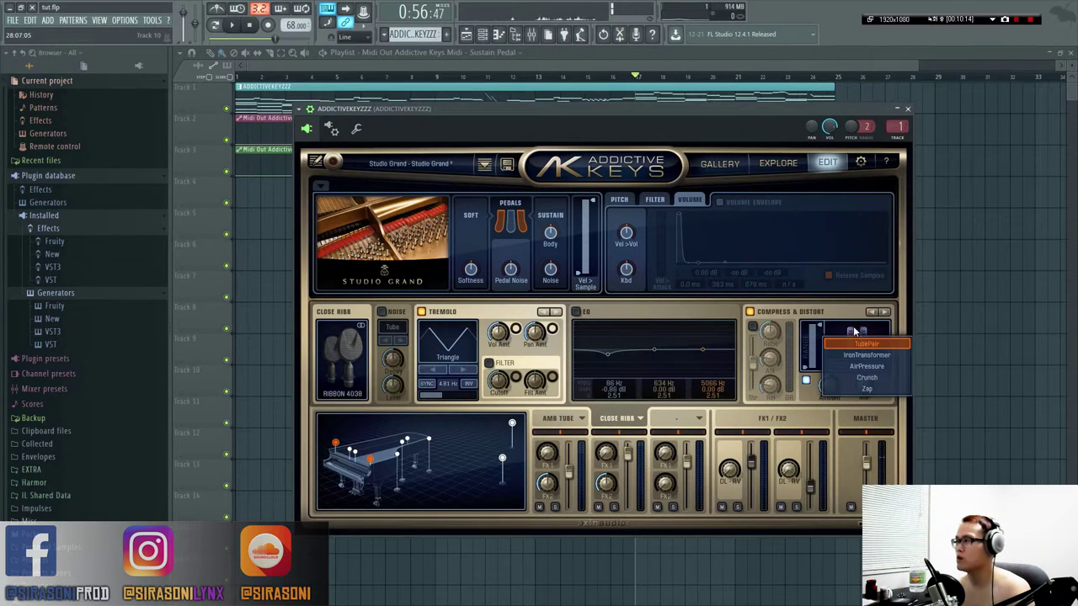
left_click(850, 327)
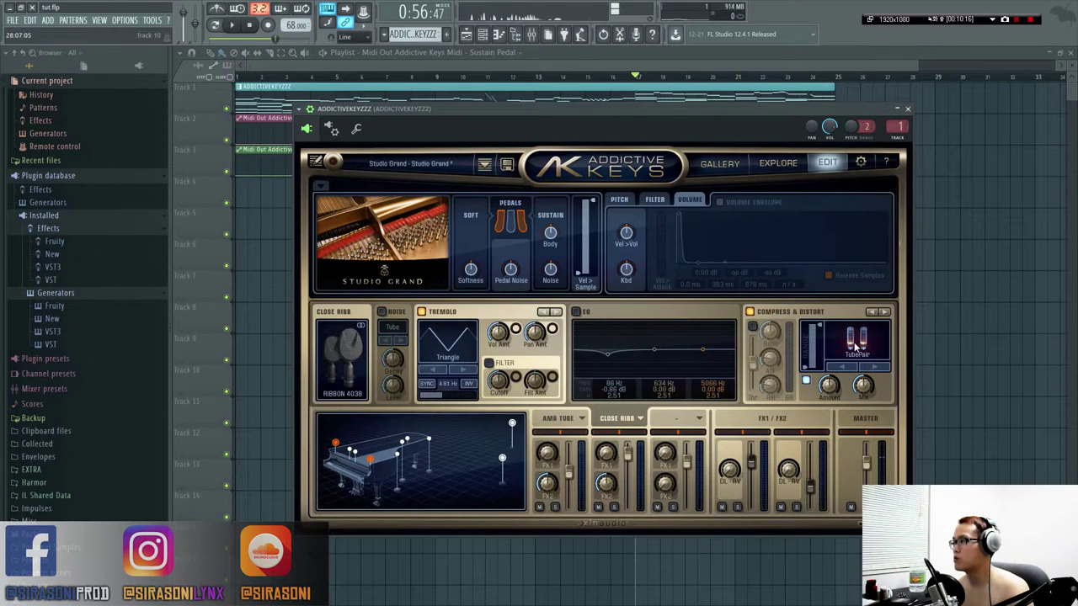
left_click(857, 346)
left_click(817, 335)
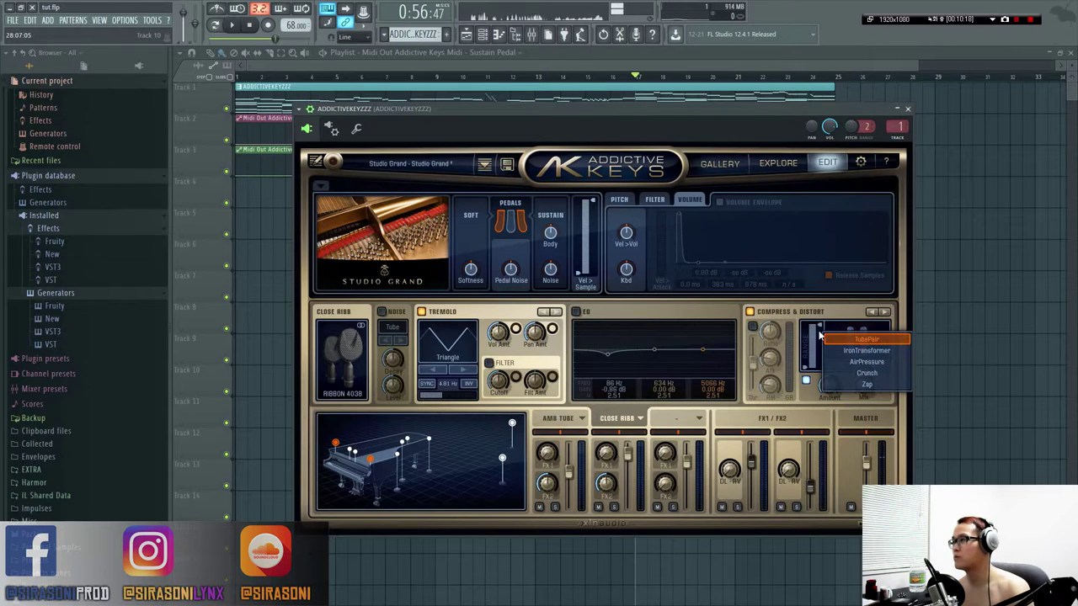
left_click(734, 314)
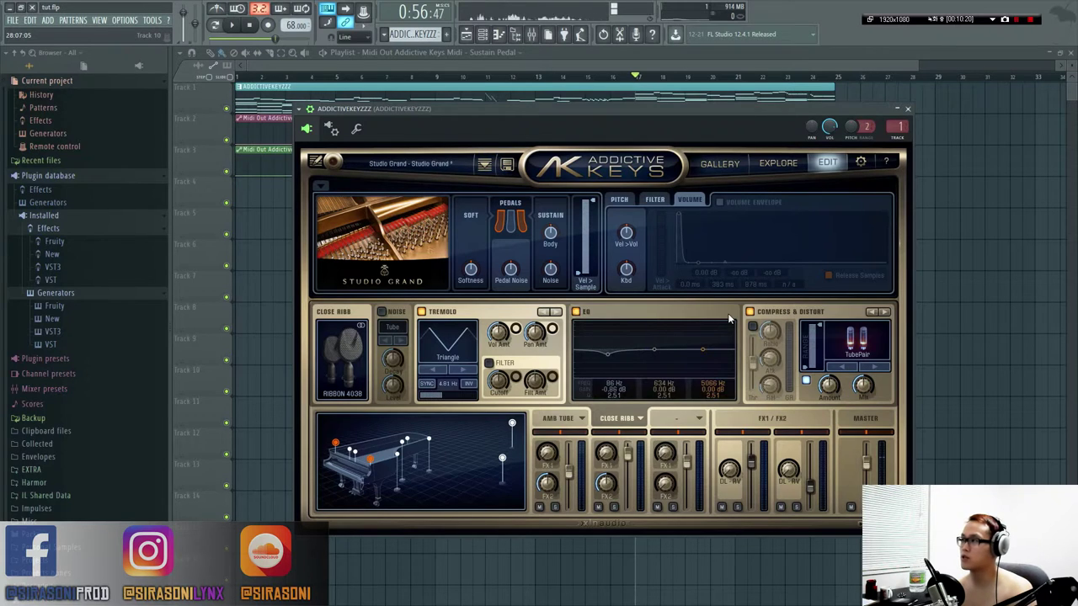
Switch off the EQ, Compress & Distort, and Tremolo modules.
left_click(576, 312)
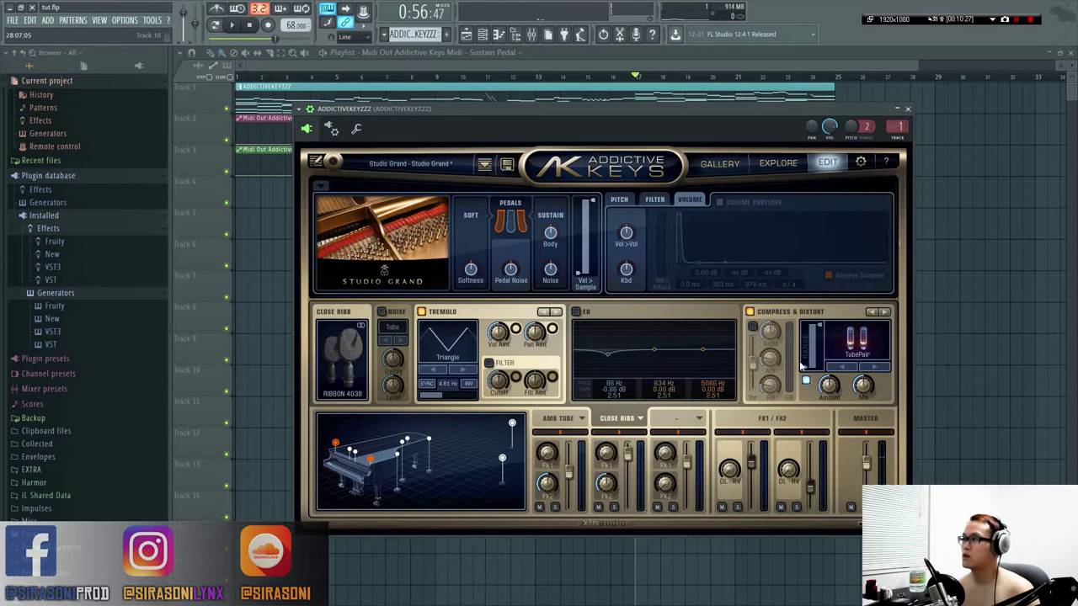
left_click(750, 313)
left_click(421, 312)
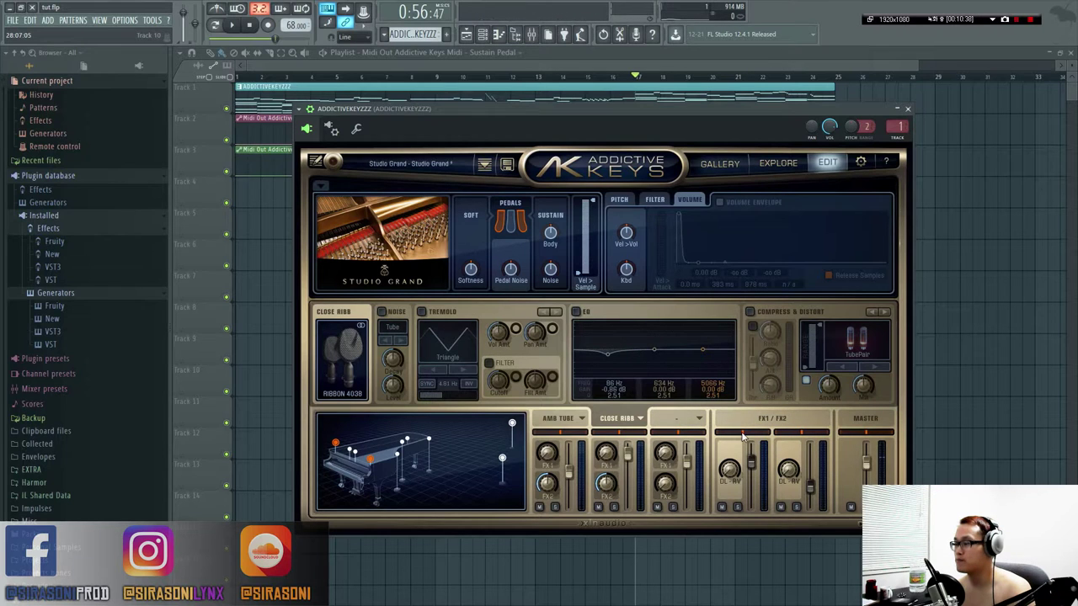
Show the FX1/FX2 delay-reverb modules, toggle FX1's EQ, and try delay-reverb blends.
left_click(756, 421)
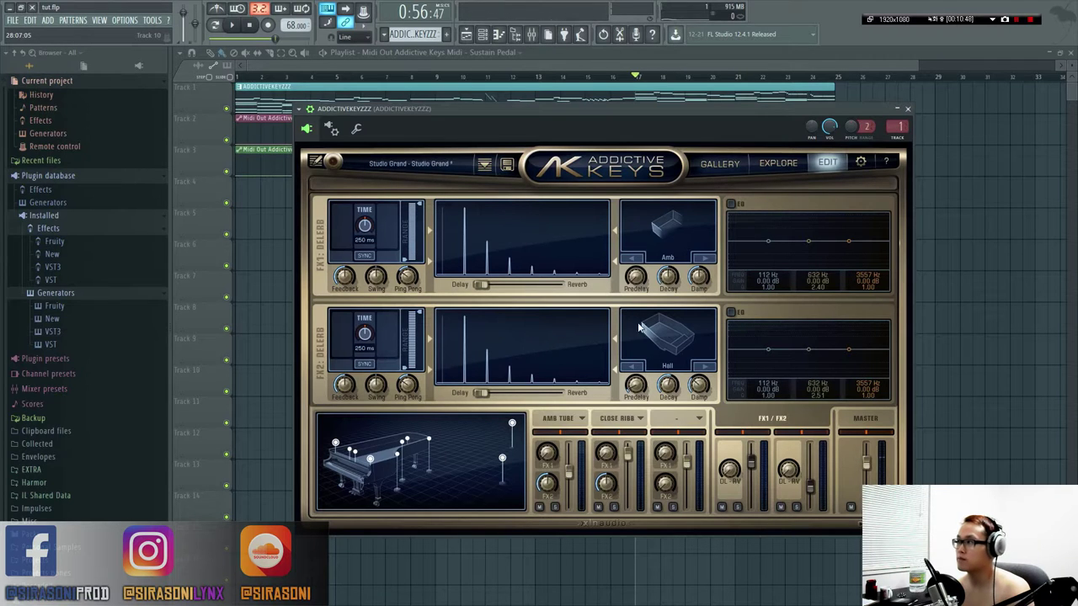
left_click(730, 203)
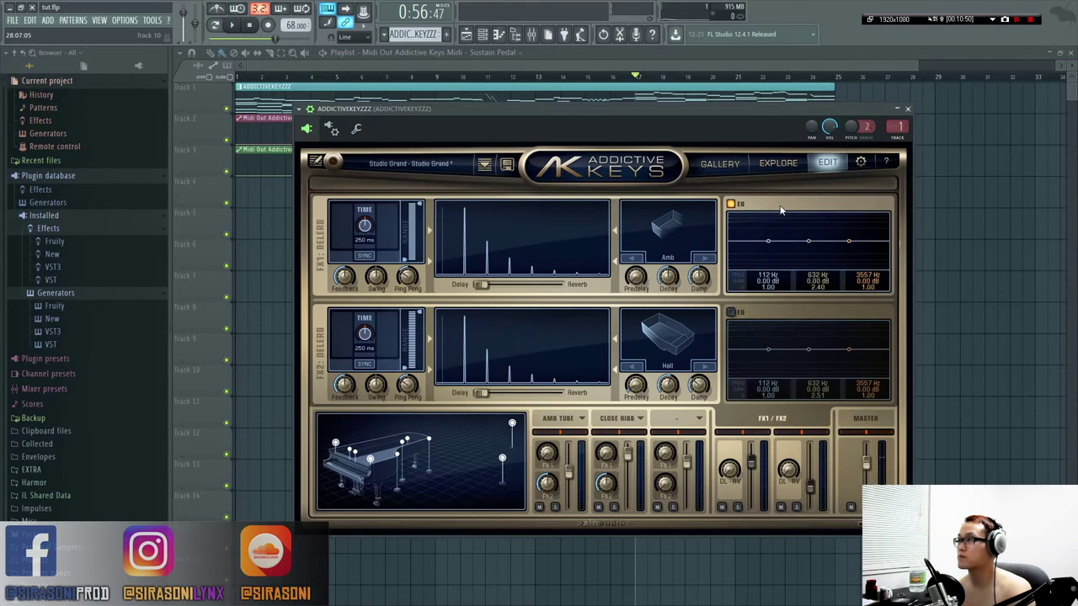
left_click(738, 206)
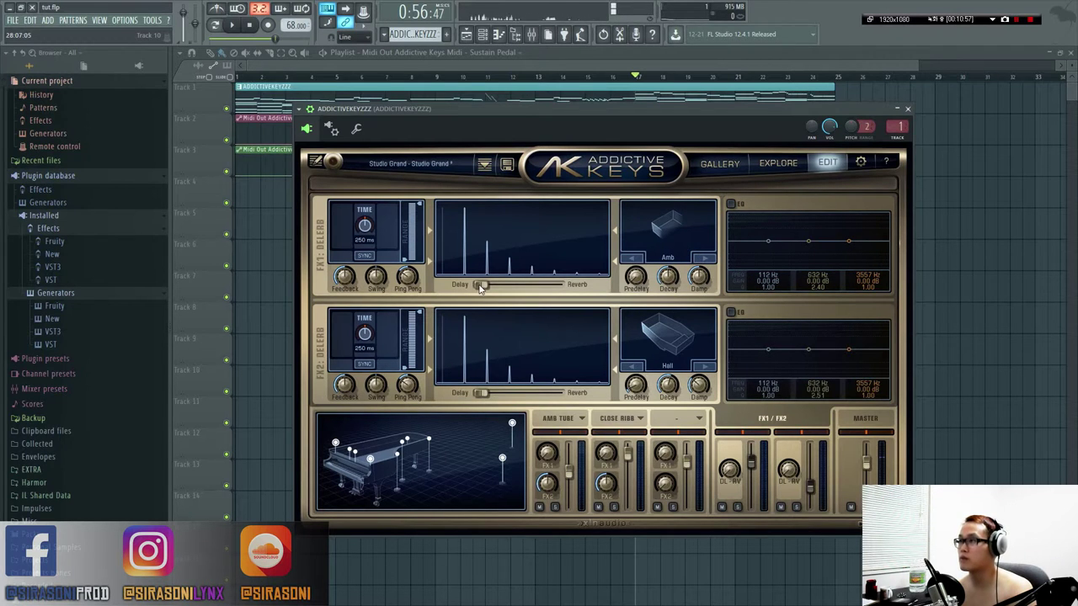
mouse_move(480, 286)
left_mouse_down()
mouse_move(539, 287)
mouse_move(482, 286)
left_mouse_up()
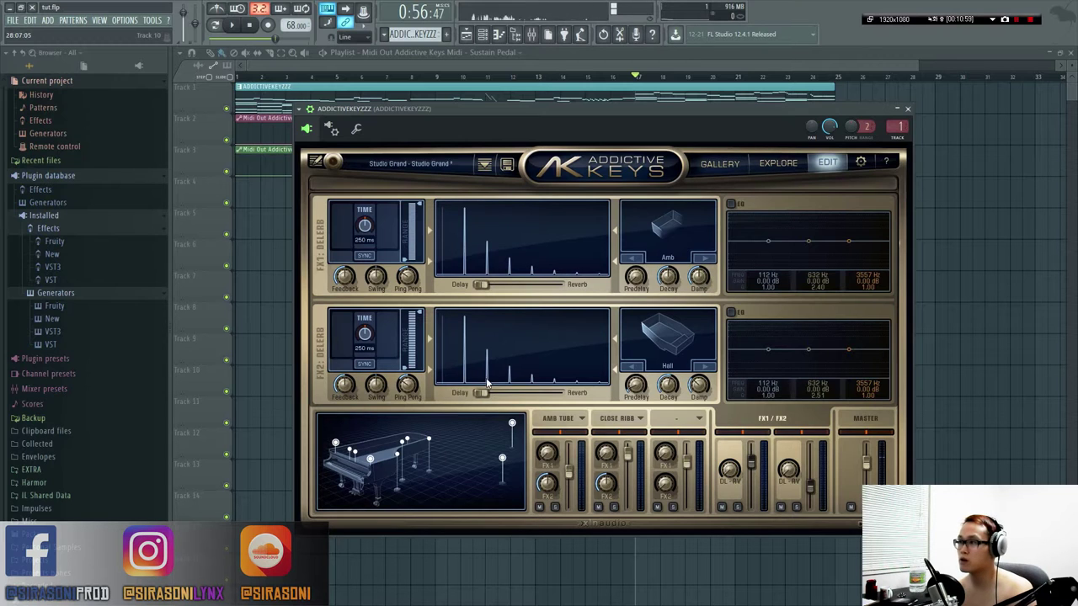
mouse_move(484, 394)
left_mouse_down()
mouse_move(556, 394)
mouse_move(478, 400)
left_mouse_up()
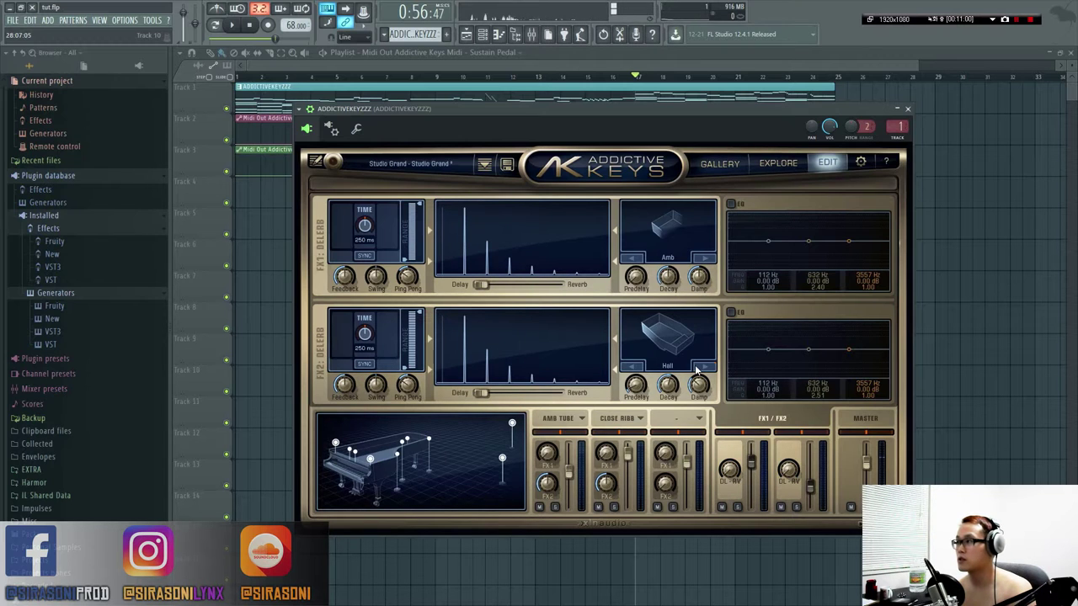
Step FX2's reverb type through Amb and Room, settling on Plate.
left_click(700, 368)
left_click(701, 368)
left_click(701, 368)
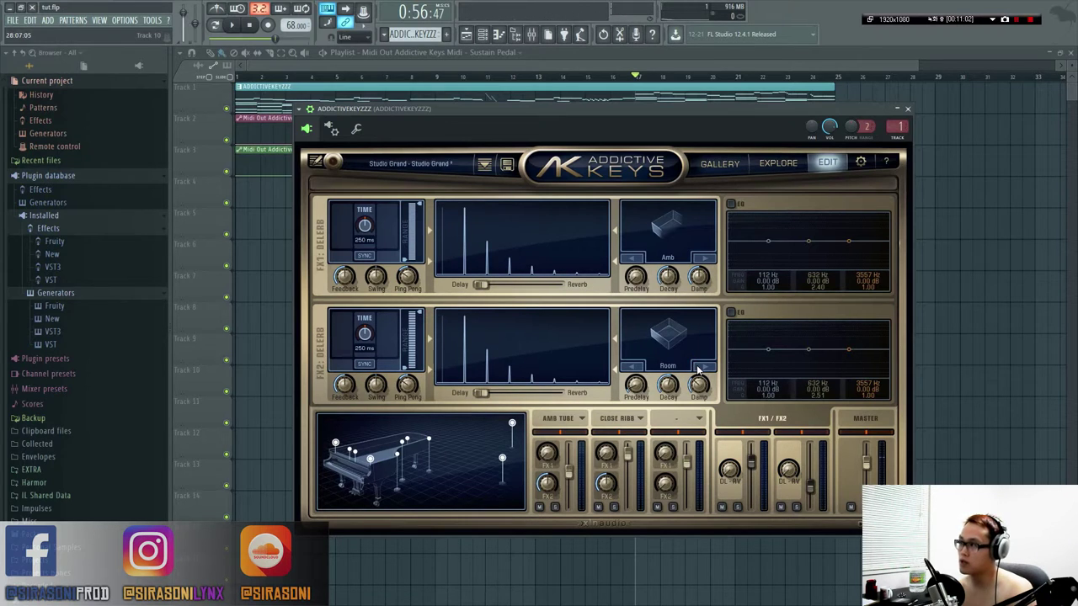
left_click(700, 368)
left_click(699, 368)
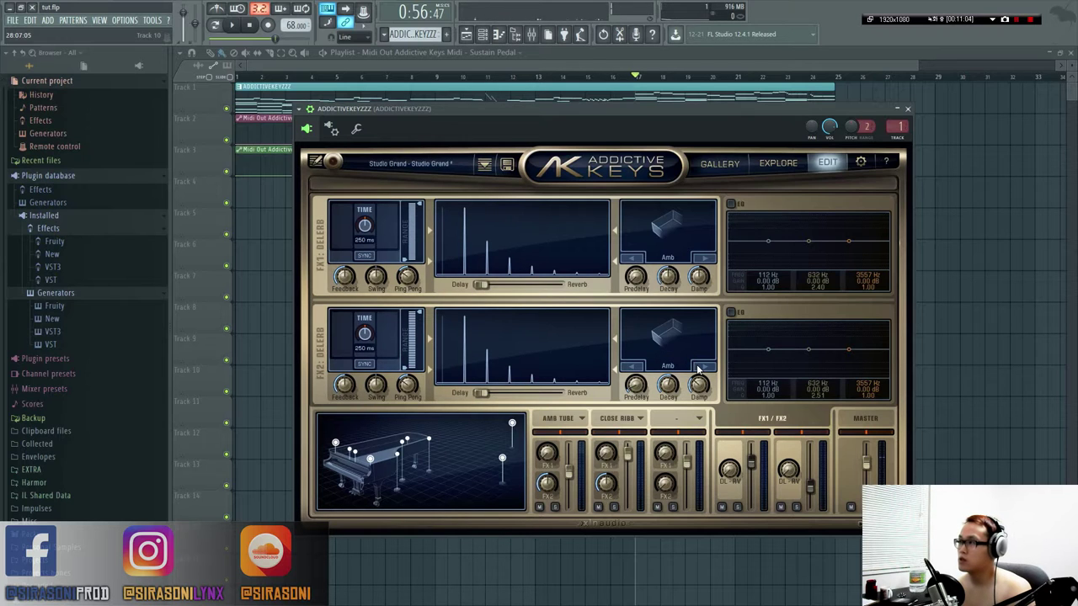
left_click(699, 368)
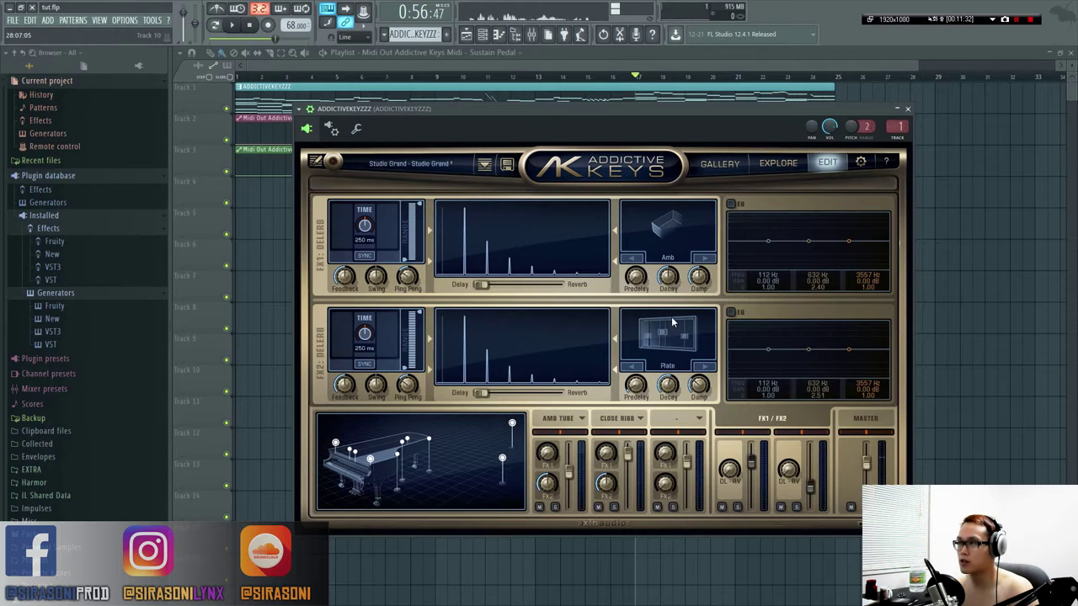
Enable the master Phaser at 24 stages, swap it for Tremolo, and turn on Compress & Distort.
left_click(787, 424)
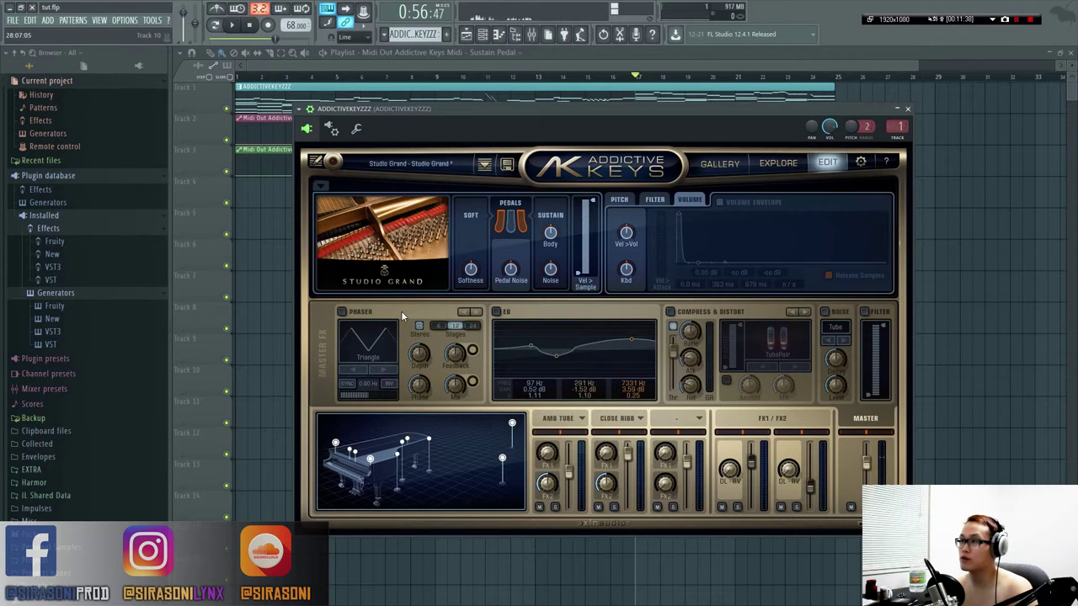
left_click(443, 314)
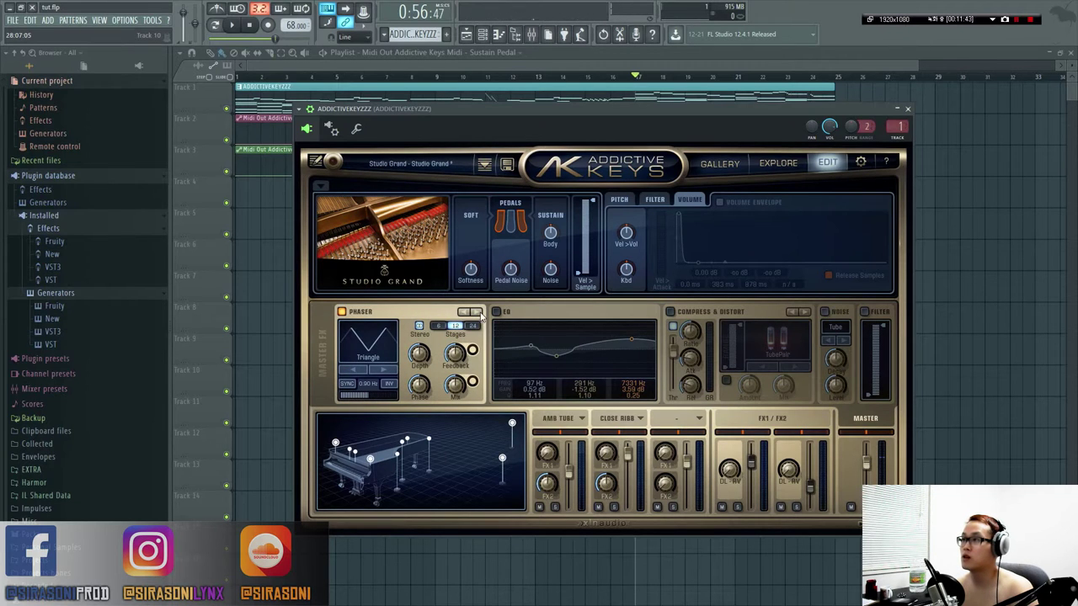
left_click(471, 326)
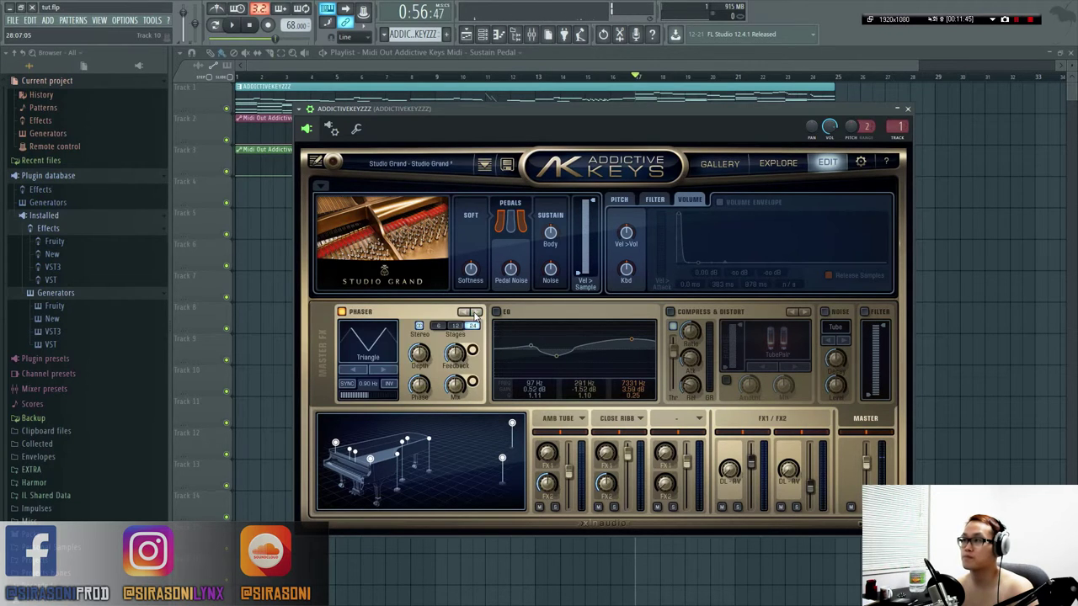
left_click(476, 312)
left_click(769, 312)
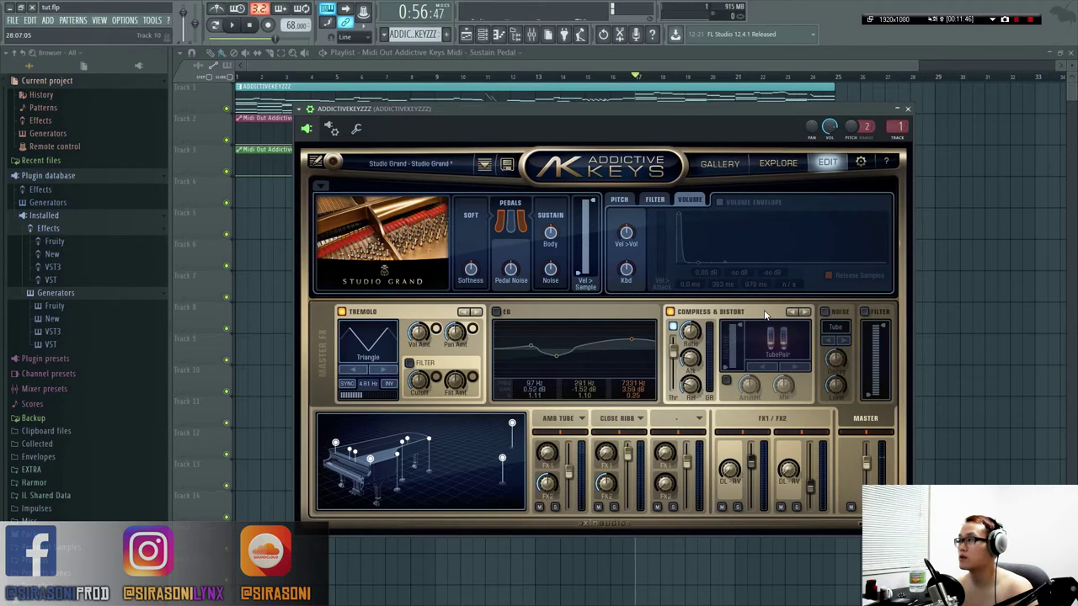
Test the master Filter's low-cut at 68 Hz during playback, then switch Filter and Tremolo off.
left_click(679, 314)
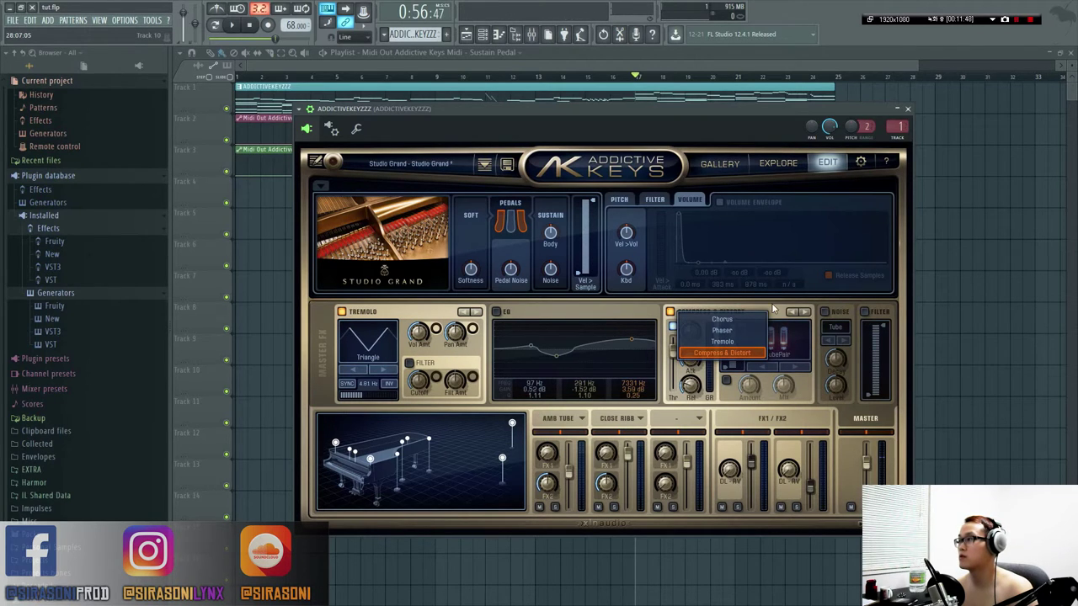
left_click(774, 309)
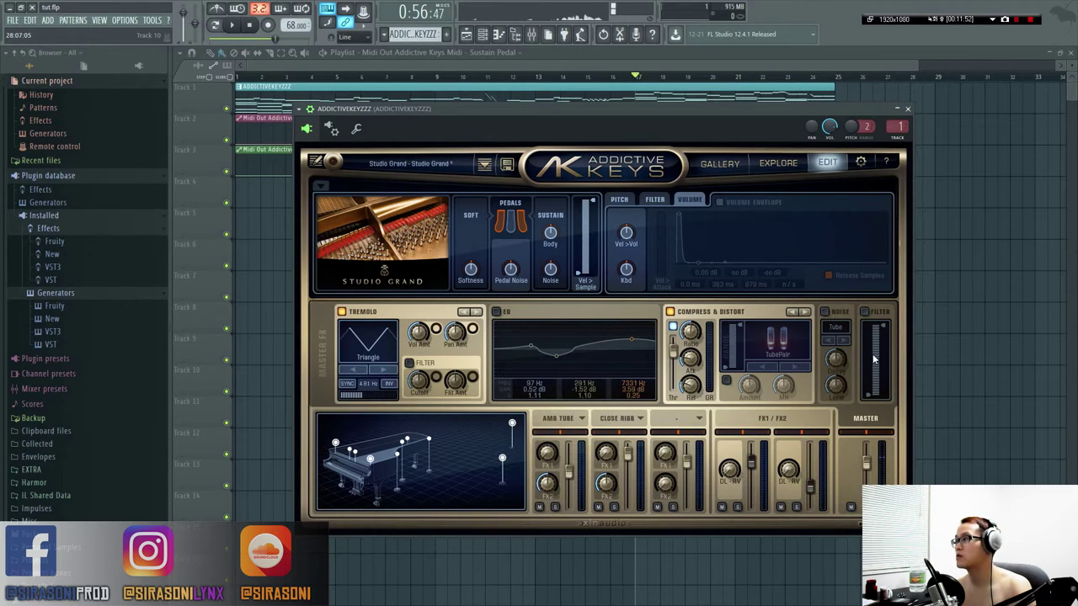
left_click(865, 312)
key("space")
mouse_move(870, 400)
left_mouse_down()
mouse_move(874, 378)
mouse_move(872, 394)
left_mouse_up()
left_click(865, 312)
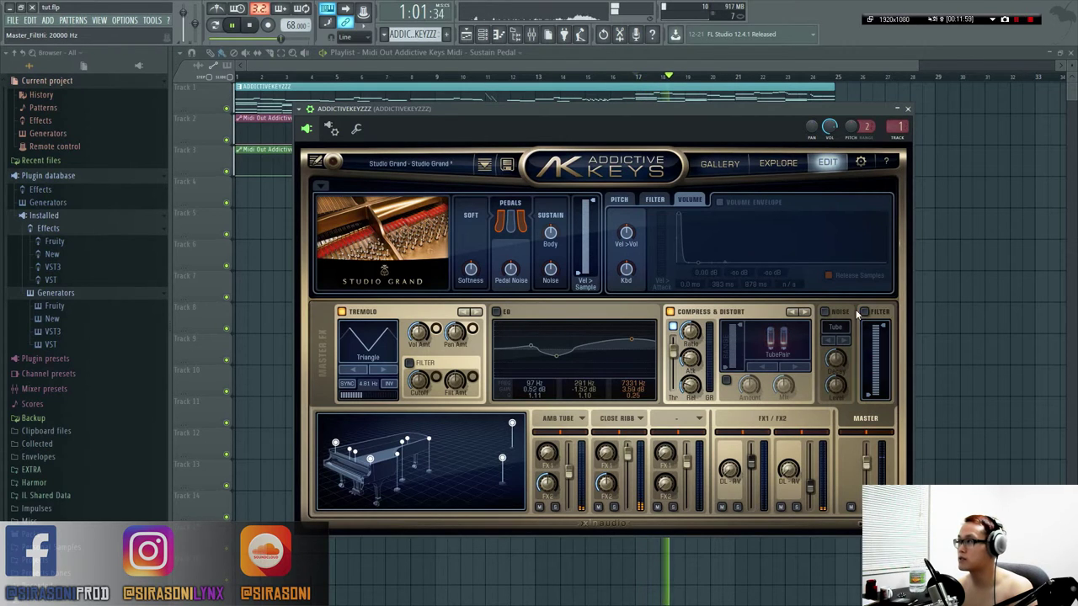
left_click(342, 312)
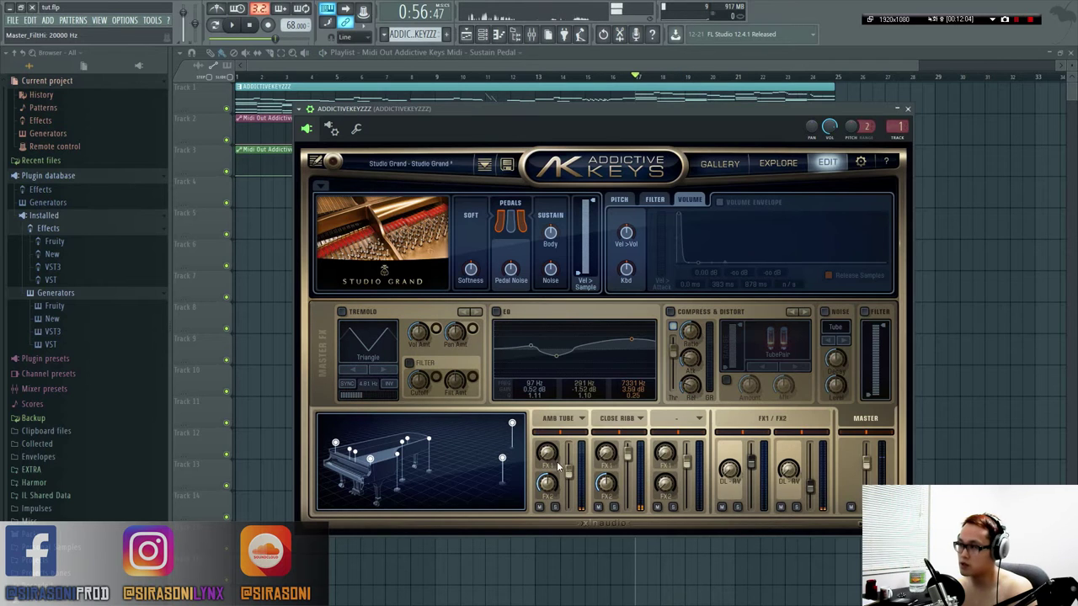
During playback, raise the Amb Tube mic's FX1 send to 4.7 dB and adjust its FX2 send.
left_click(547, 460)
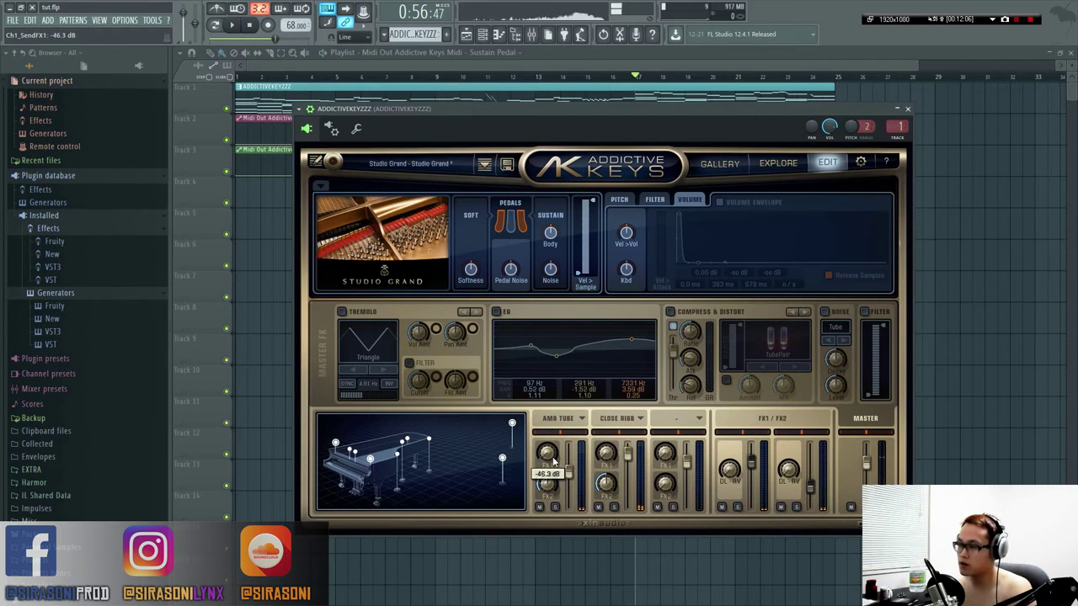
key("space")
left_click_drag(548, 460, 548, 429)
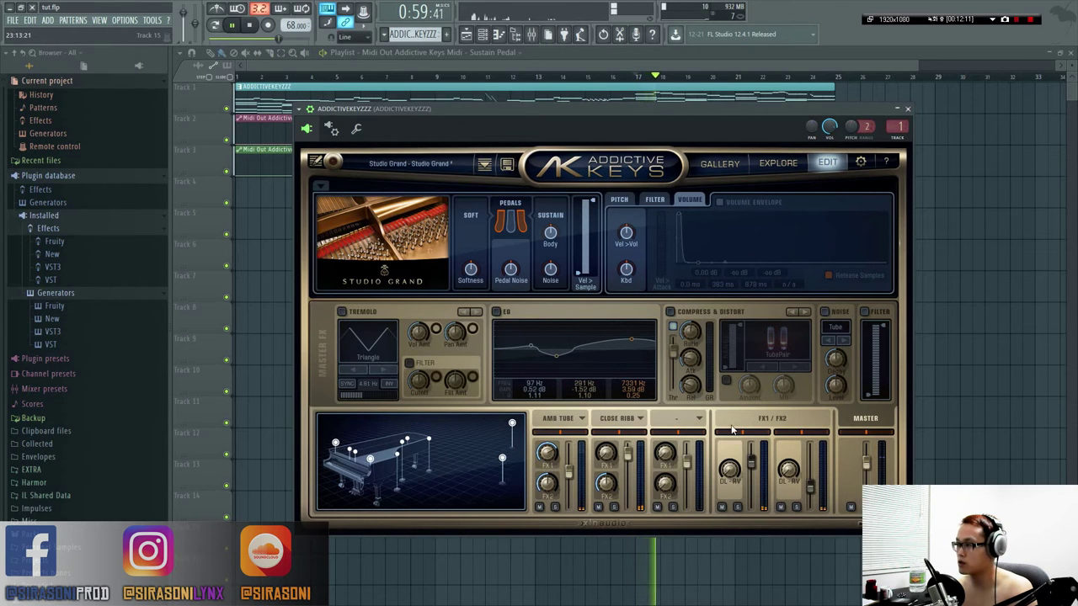
scroll(553, 495, "up", 2)
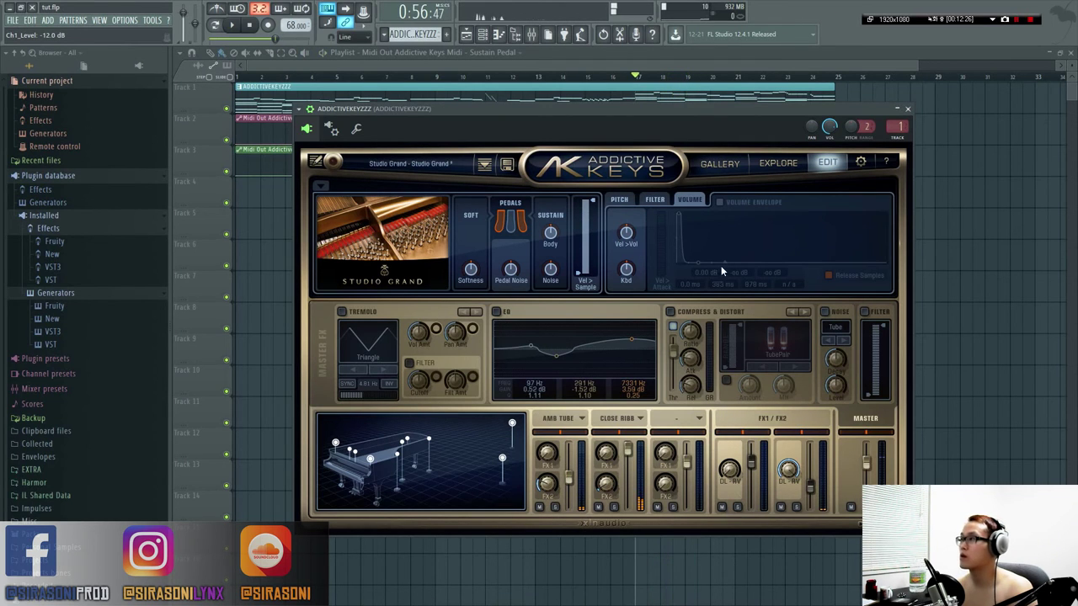
Visit the Studio Grand's Explore page, dismiss the out-of-sync warning, and return to the gallery.
left_click(779, 164)
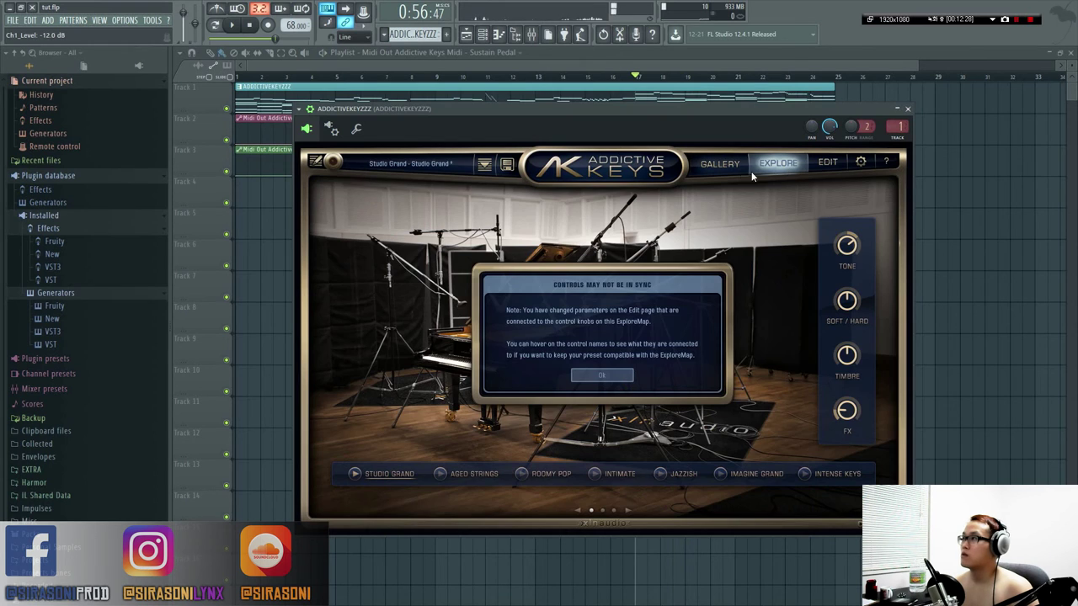
left_click(601, 375)
left_click(726, 164)
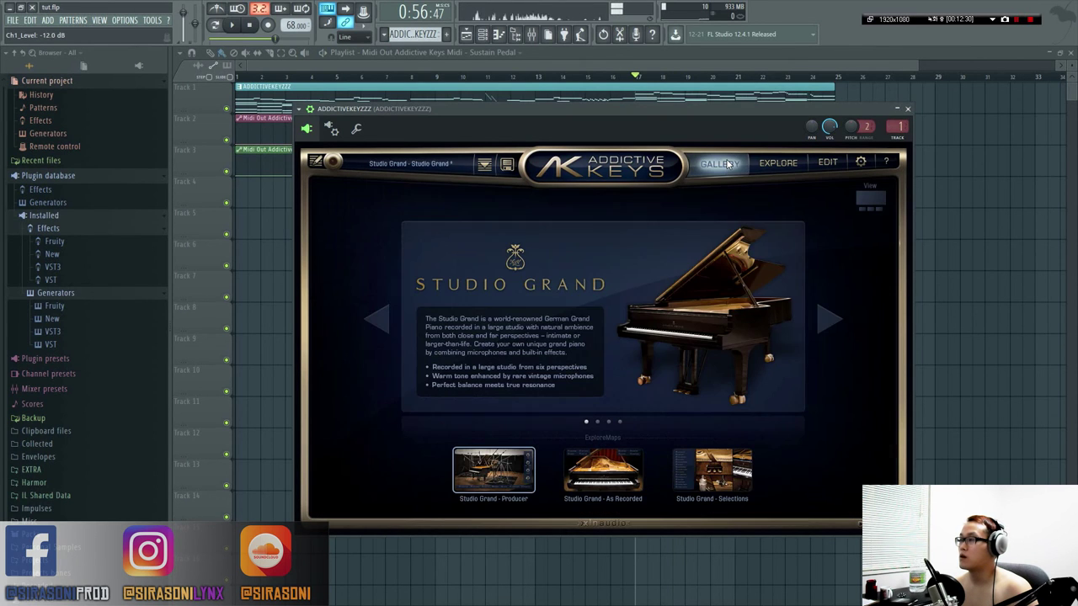
left_click(779, 164)
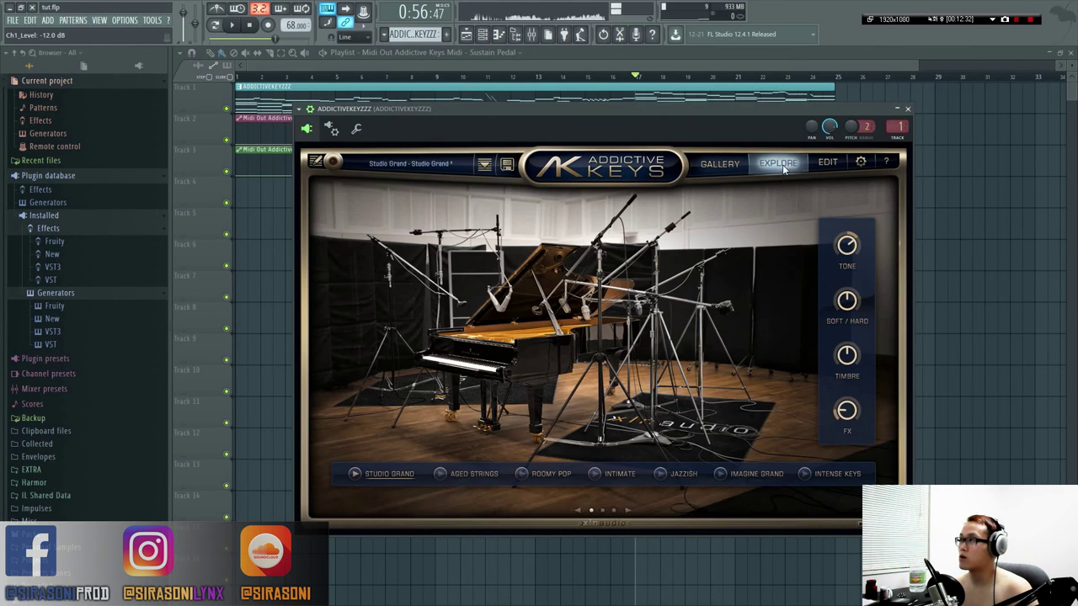
left_click(742, 165)
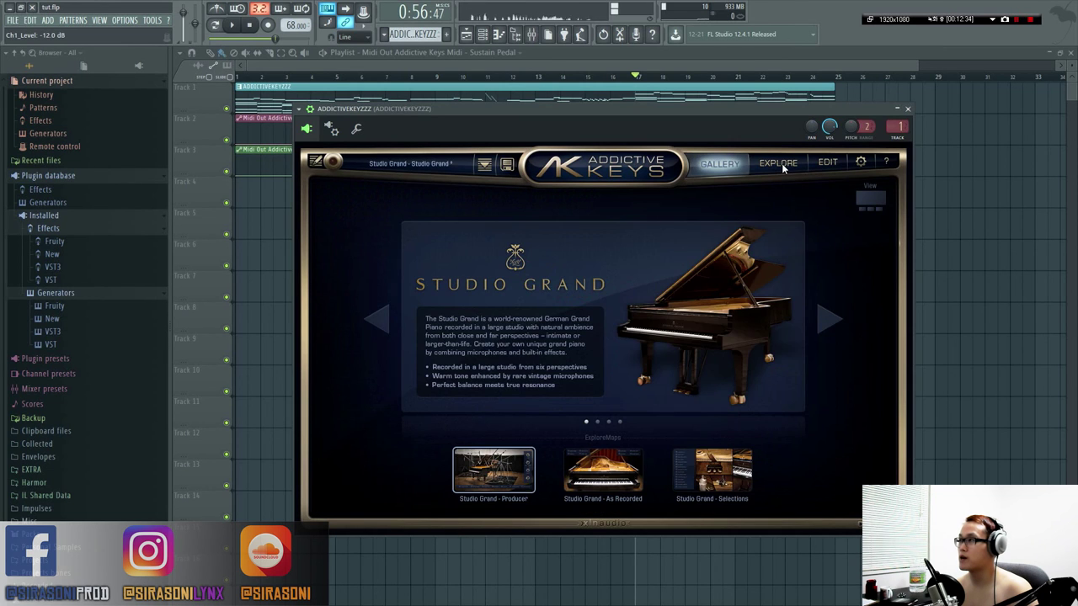
Step the gallery past Modern Upright and Mark One to Electric Grand, checking its Explore page.
left_click(831, 313)
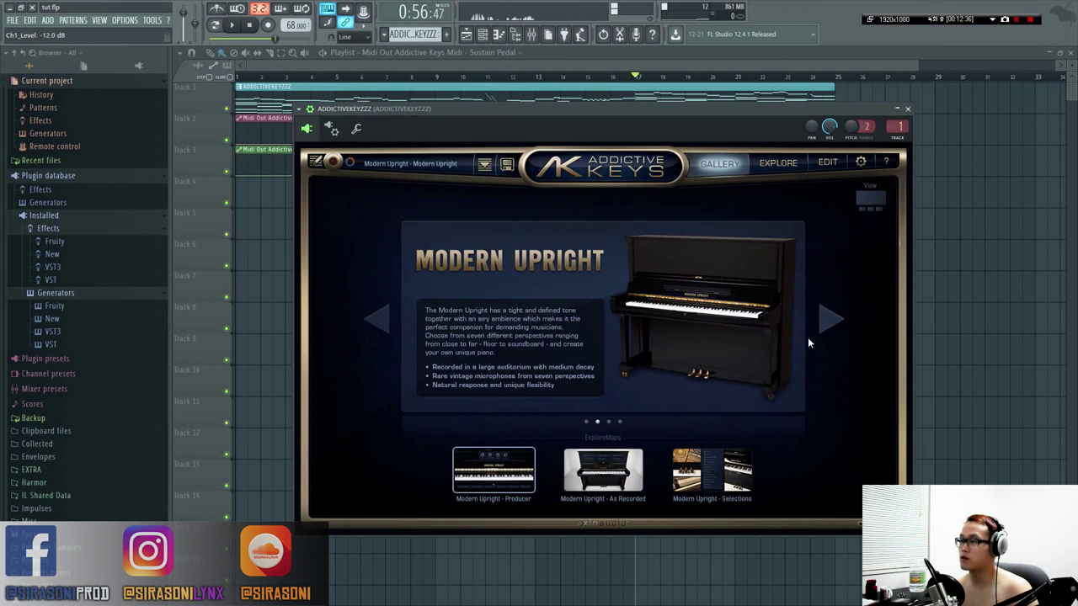
left_click(830, 327)
left_click(830, 322)
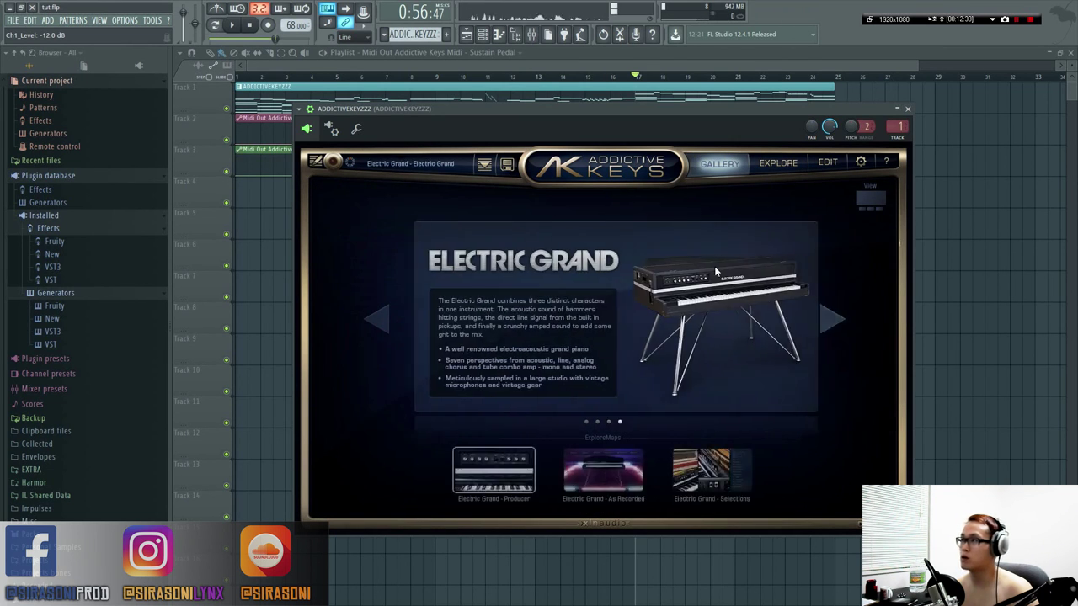
left_click(778, 164)
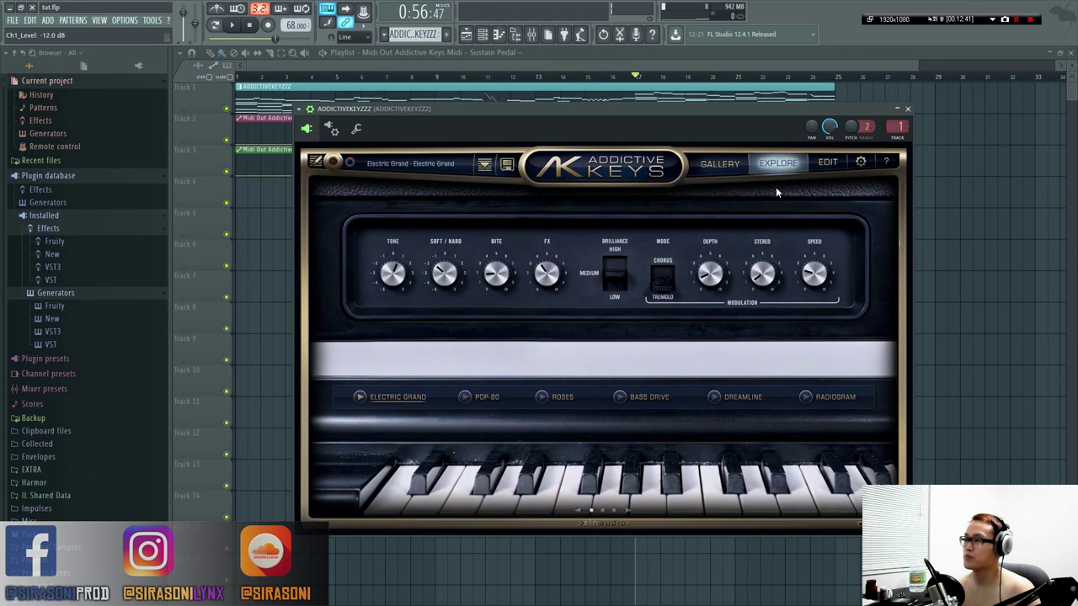
left_click(725, 166)
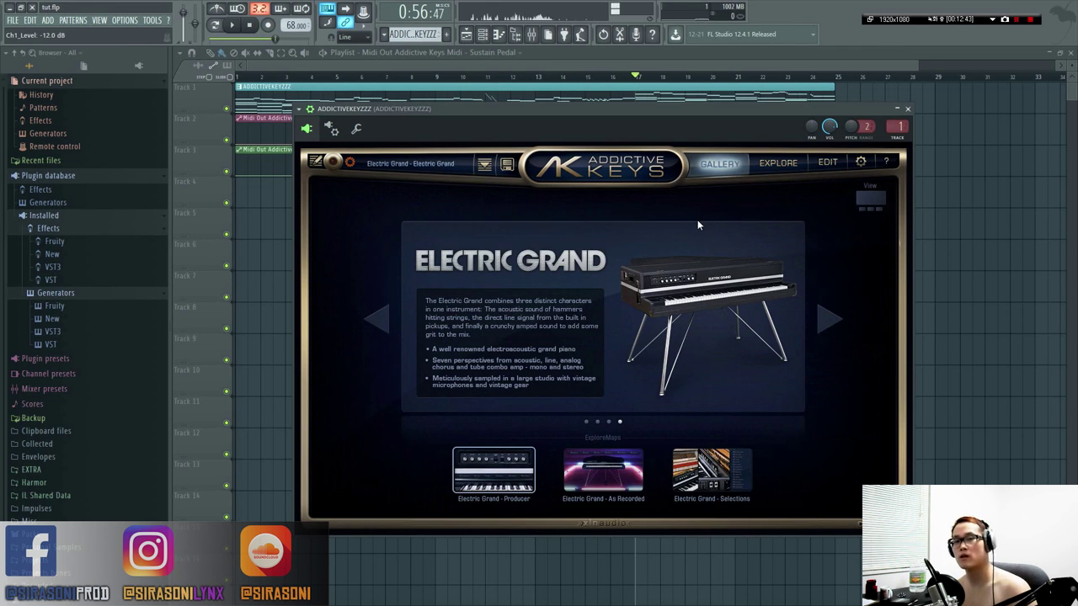